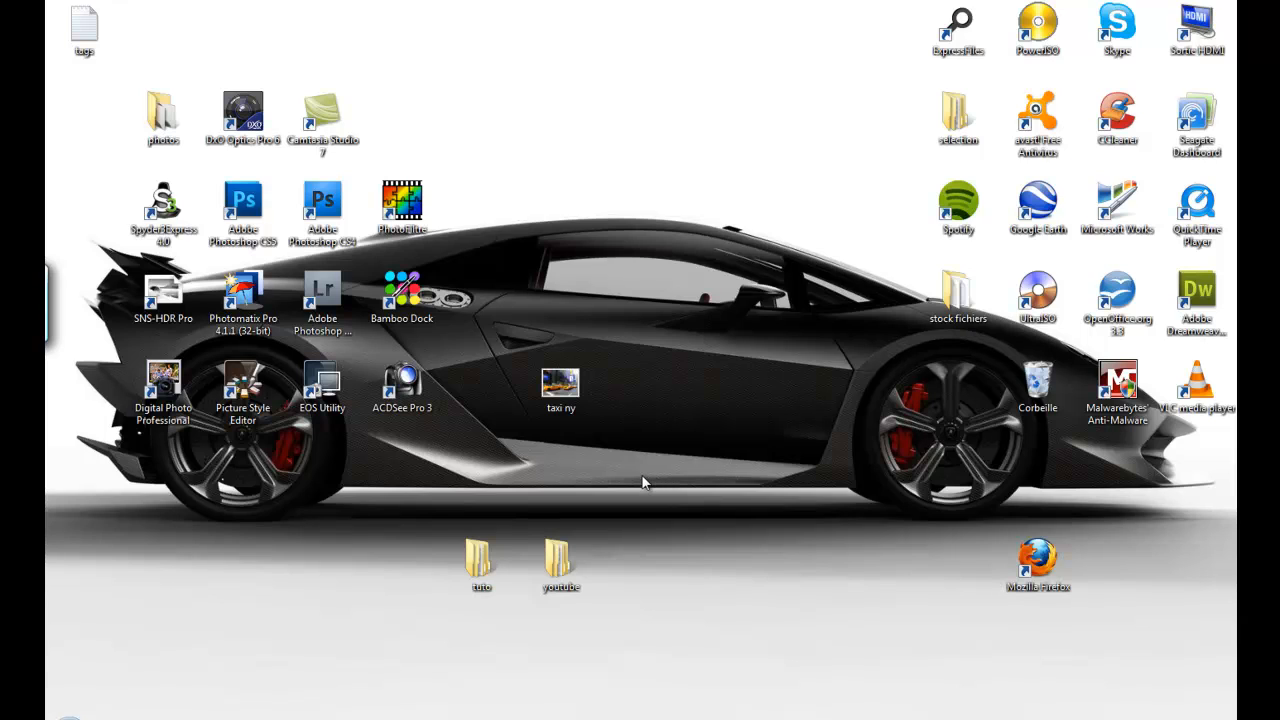
- View the taxi ny picture from the desktop in the image viewer, and close the viewer
double_click(557, 394)
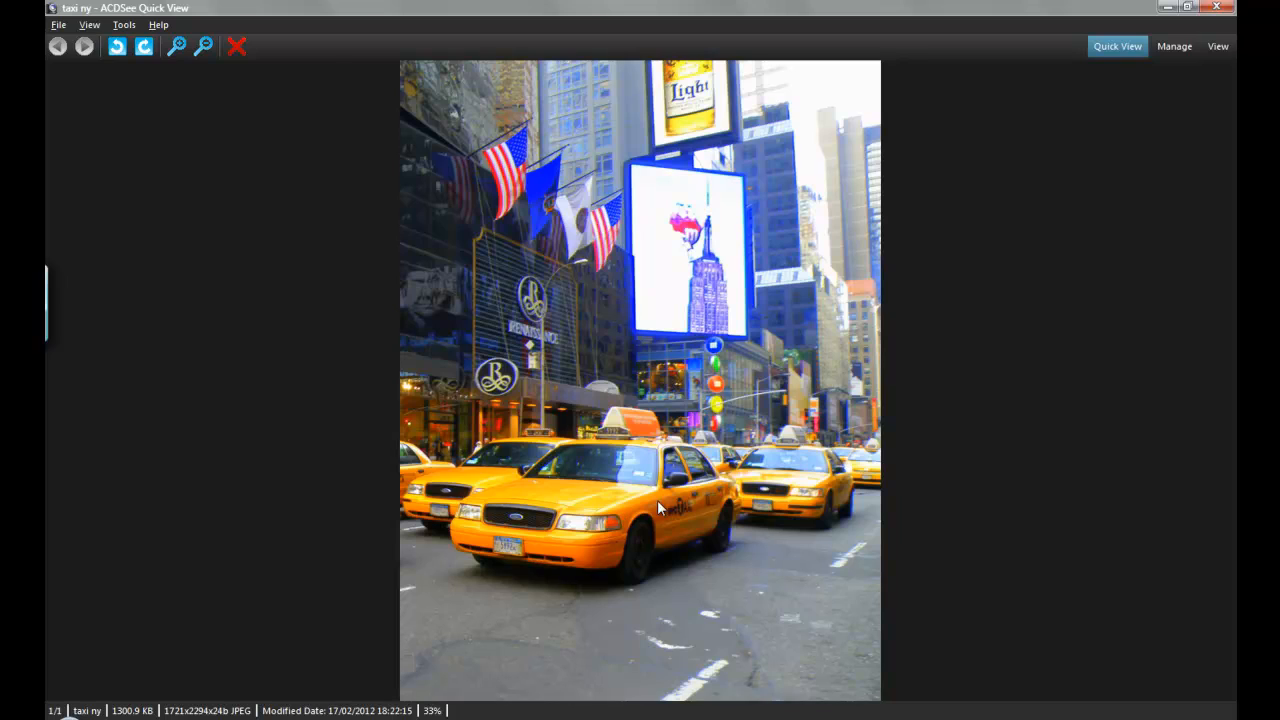
left_click(1218, 10)
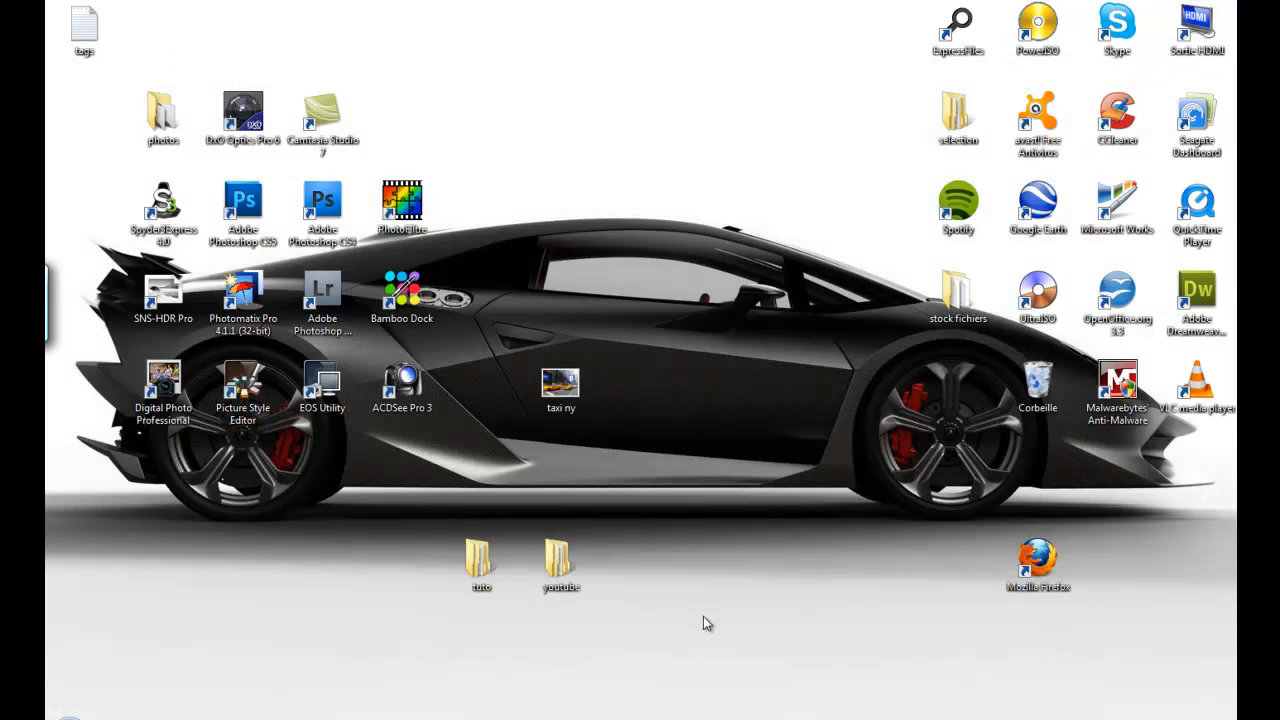
- Switch to Photoshop and open the taxi ny picture from the desktop (Bureau)
left_click(376, 717)
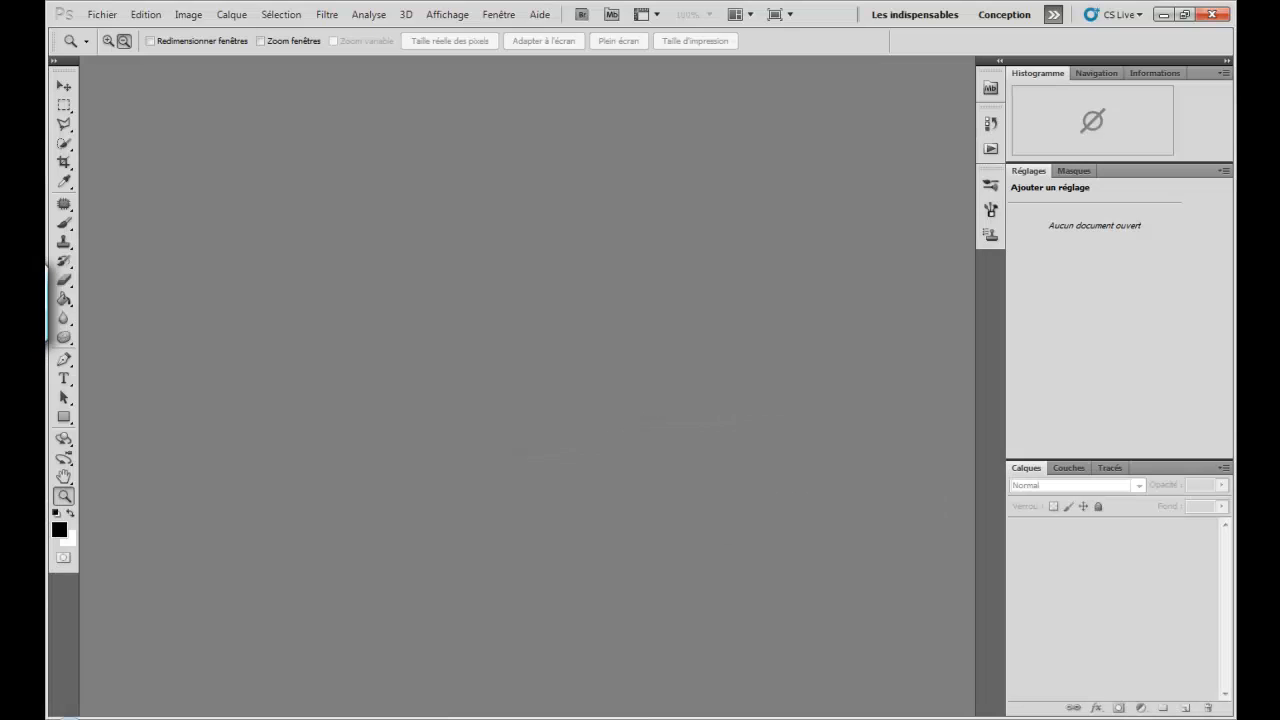
left_click(102, 14)
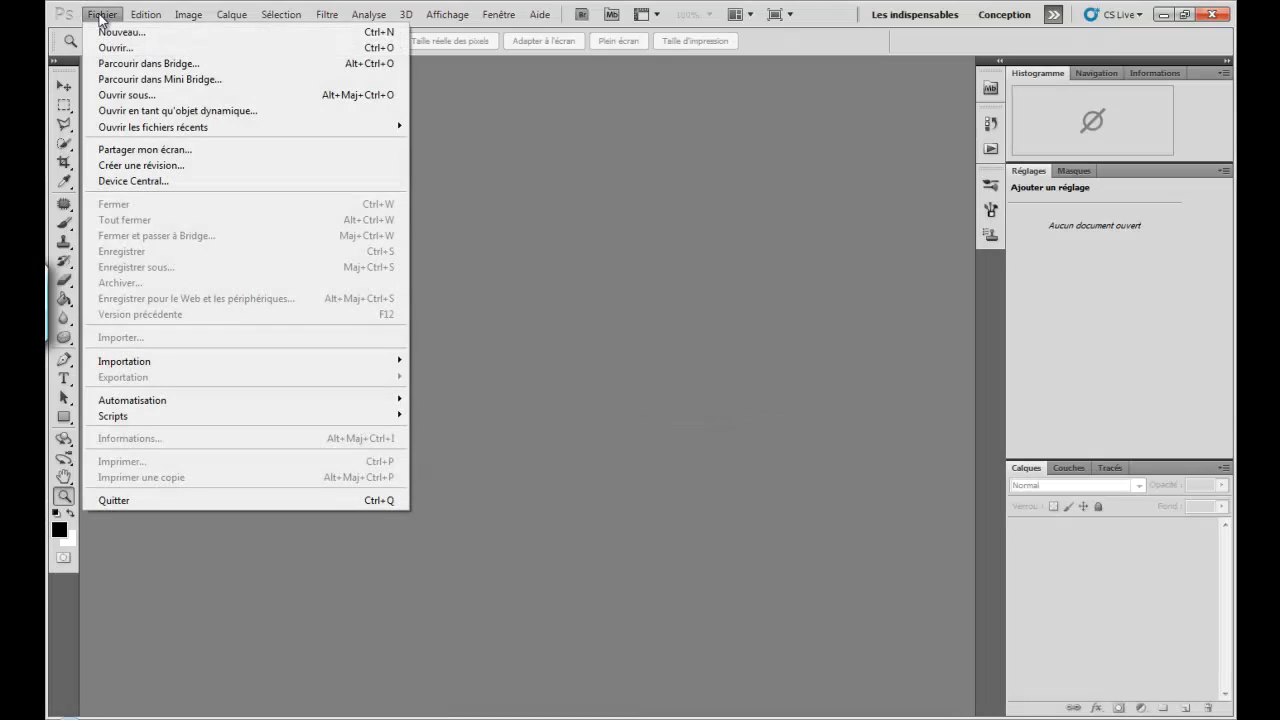
left_click(107, 46)
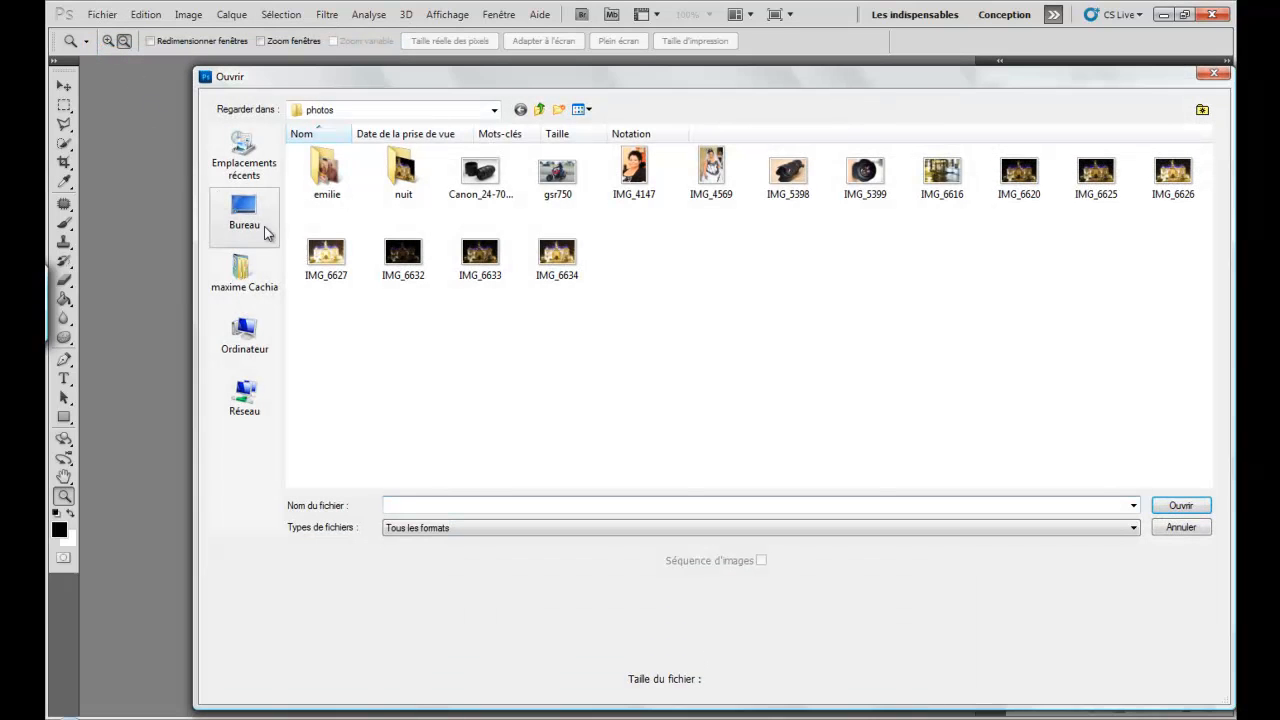
left_click(251, 223)
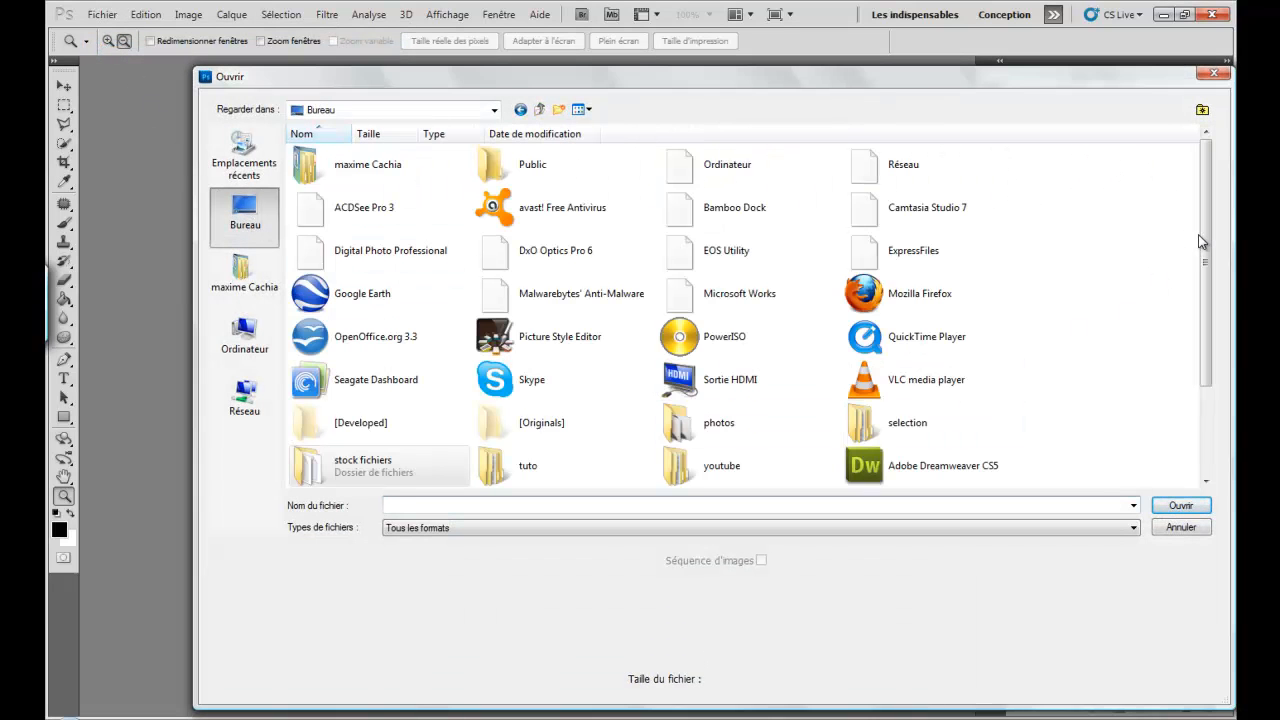
left_click_drag(1208, 249, 1208, 373)
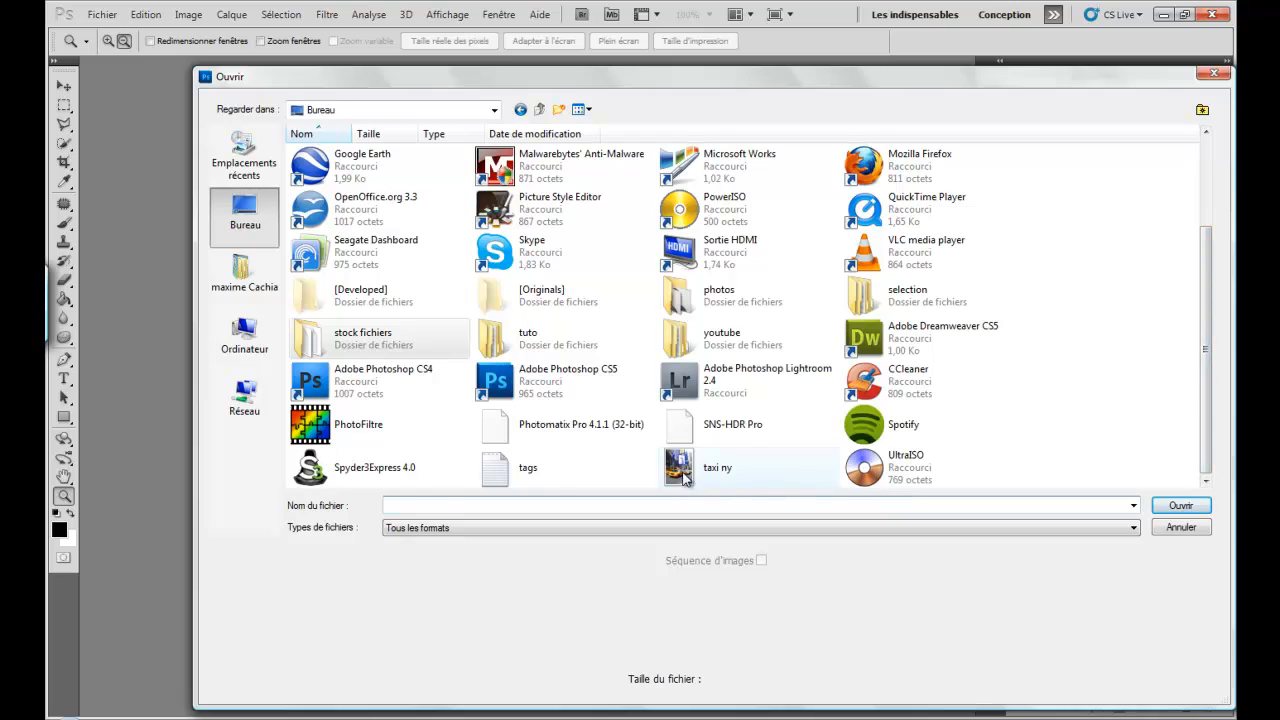
left_click(760, 470)
left_click(1177, 510)
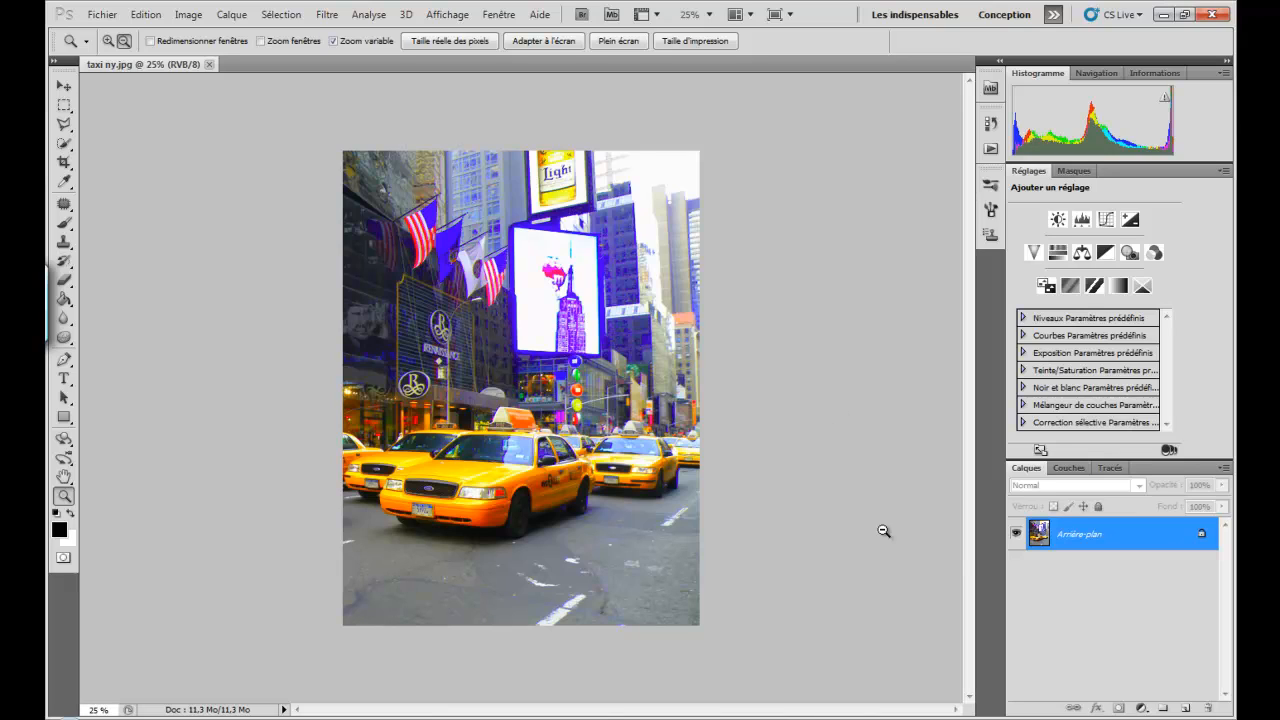
- Convert the locked background into the normal layer Calque 0 and duplicate that layer
double_click(1117, 537)
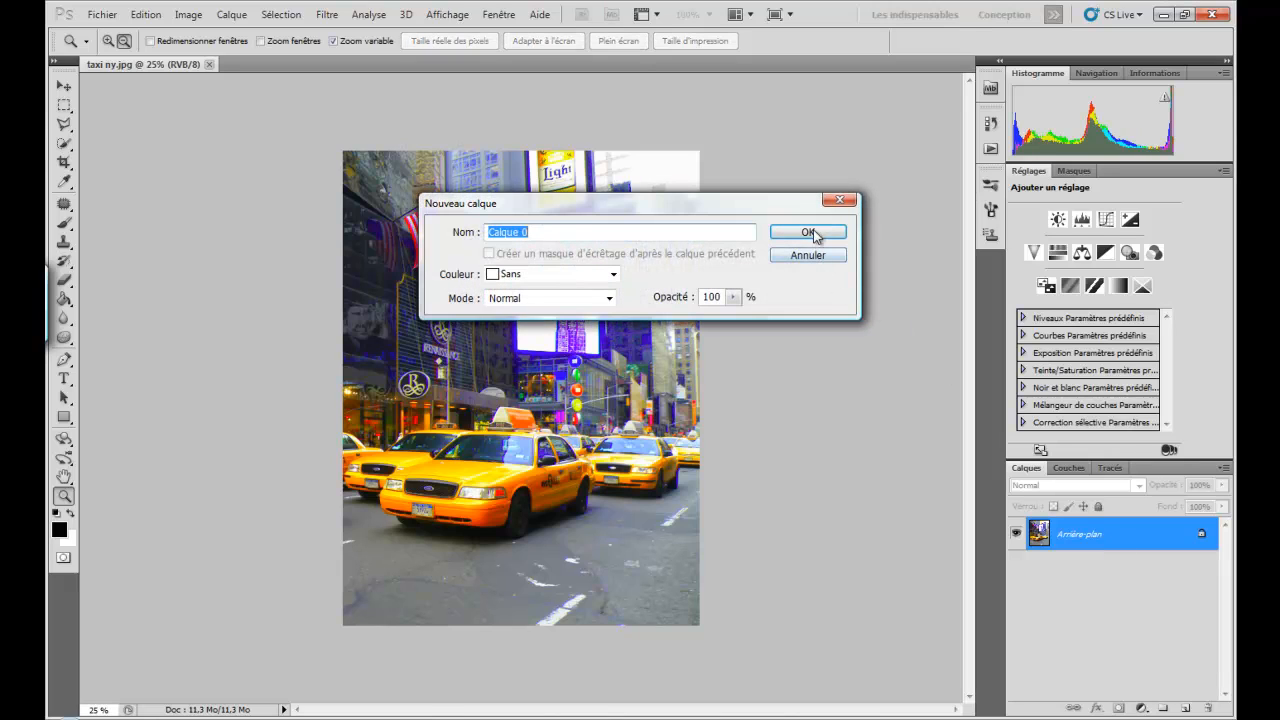
left_click(809, 233)
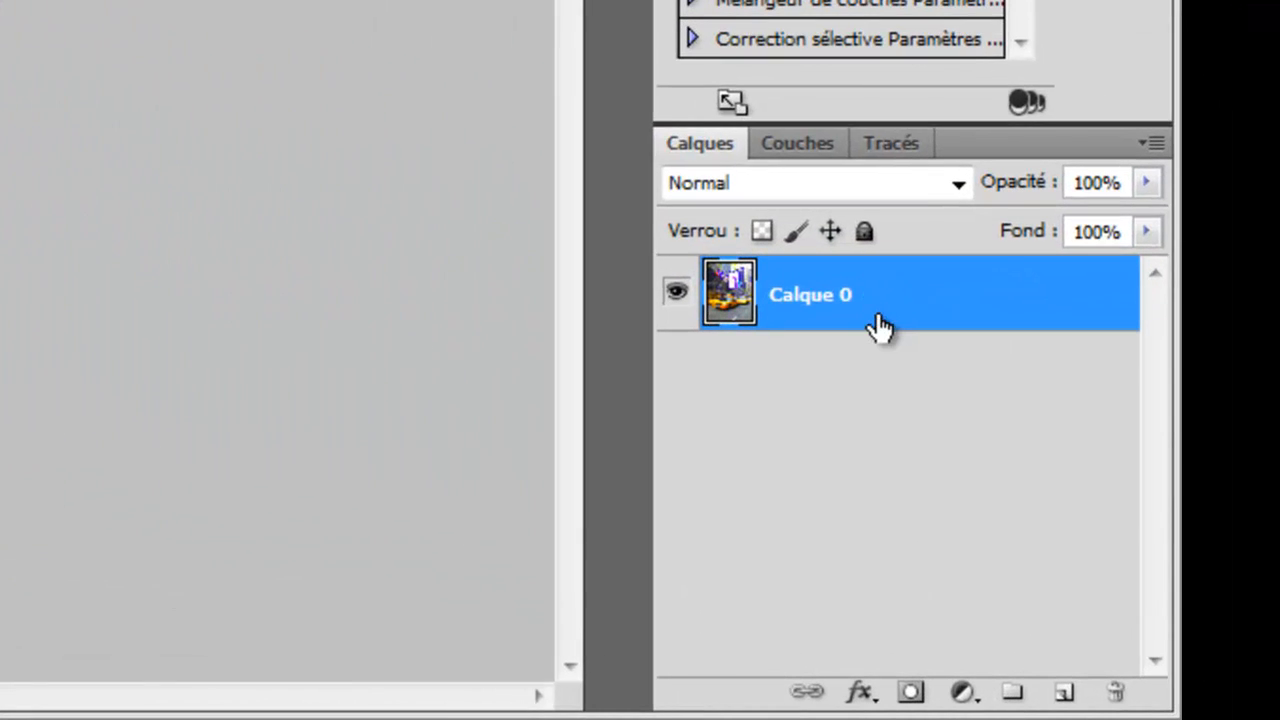
left_click_drag(876, 306, 1065, 694)
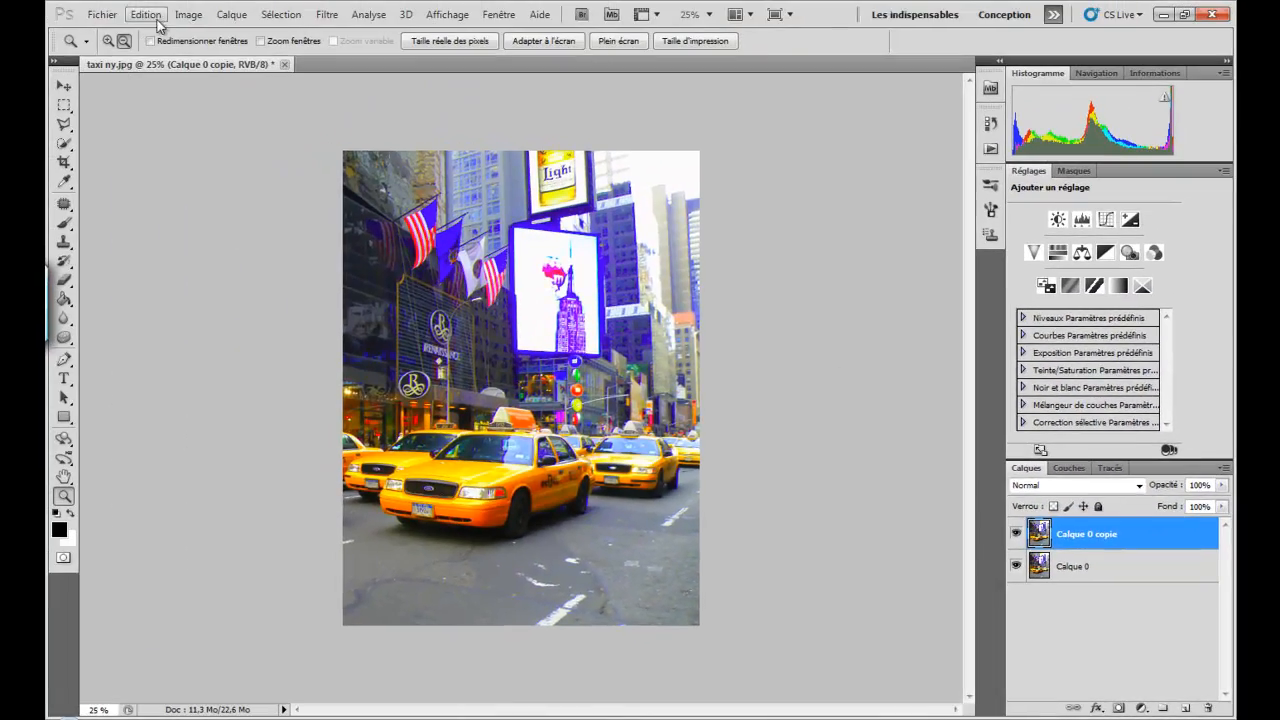
- Apply a Noir et blanc adjustment with the Par défaut preset to the duplicated layer and compare it with the colour original
left_click(188, 14)
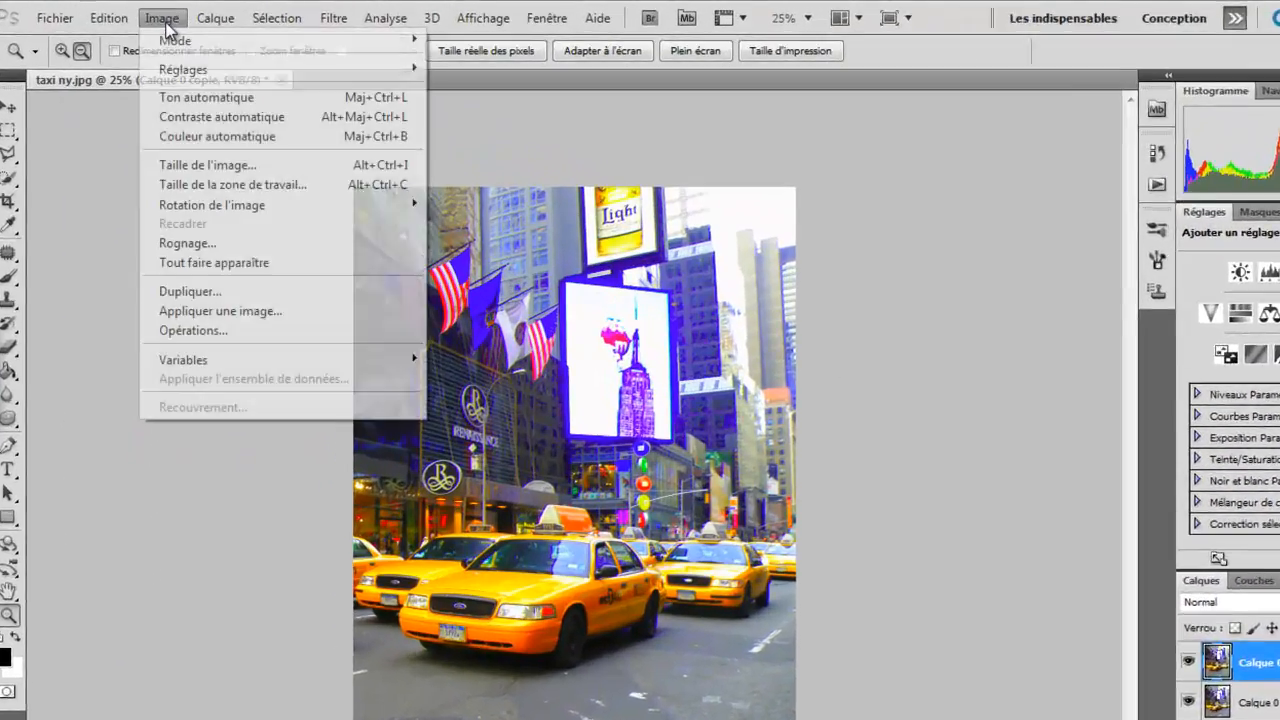
mouse_move(379, 60)
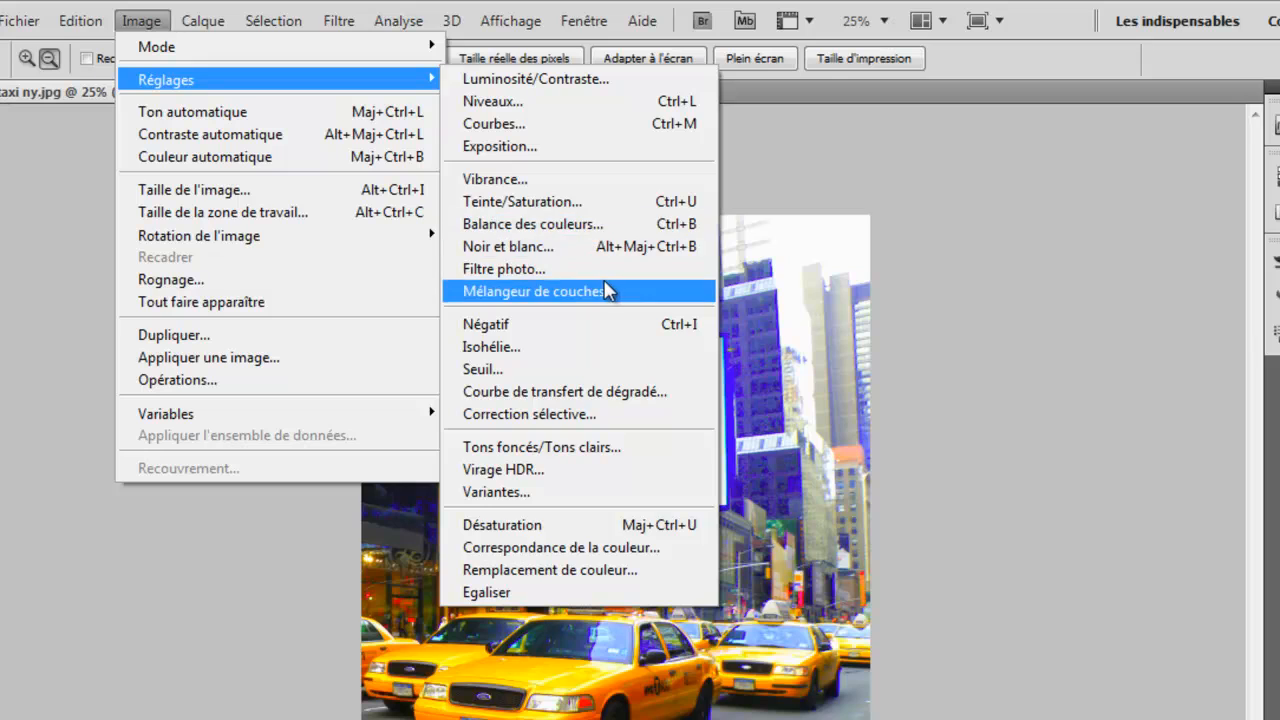
left_click(588, 248)
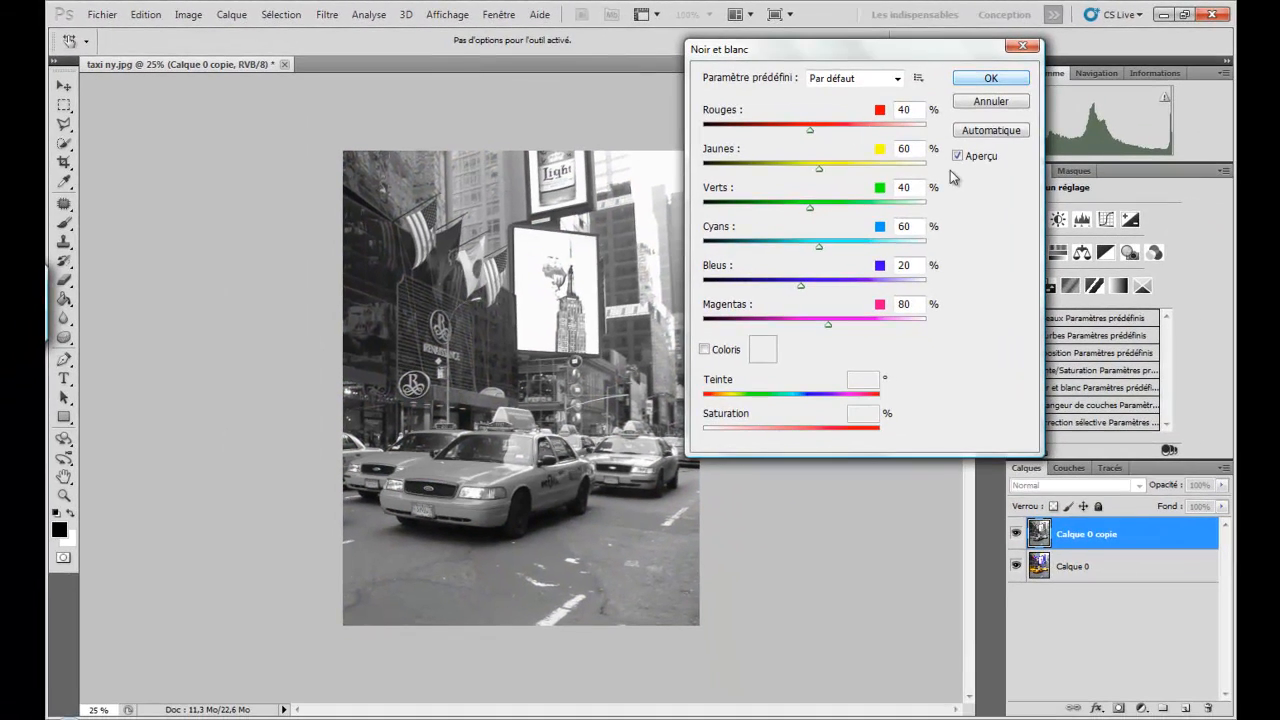
left_click(990, 79)
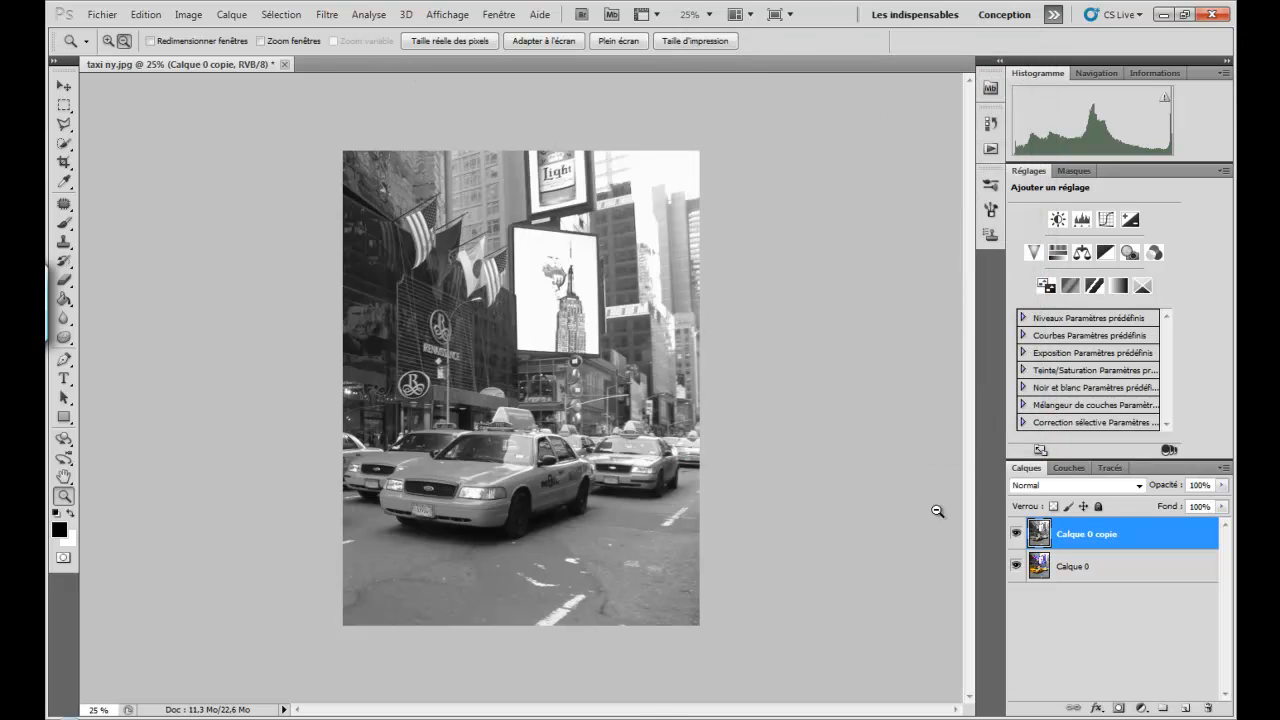
left_click(1018, 535)
left_click(1018, 535)
- Raise the black-and-white layer's brightness to about 24 and its contrast to about 19
left_click(188, 14)
mouse_move(325, 58)
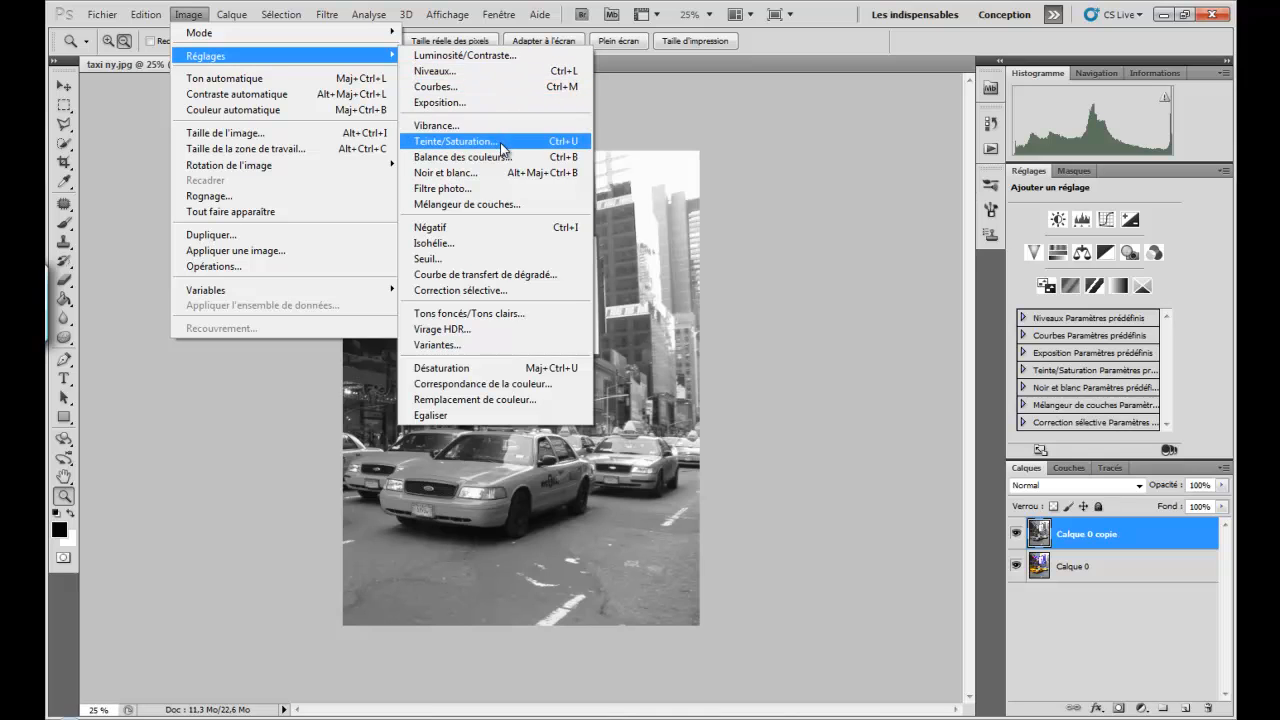
left_click(490, 56)
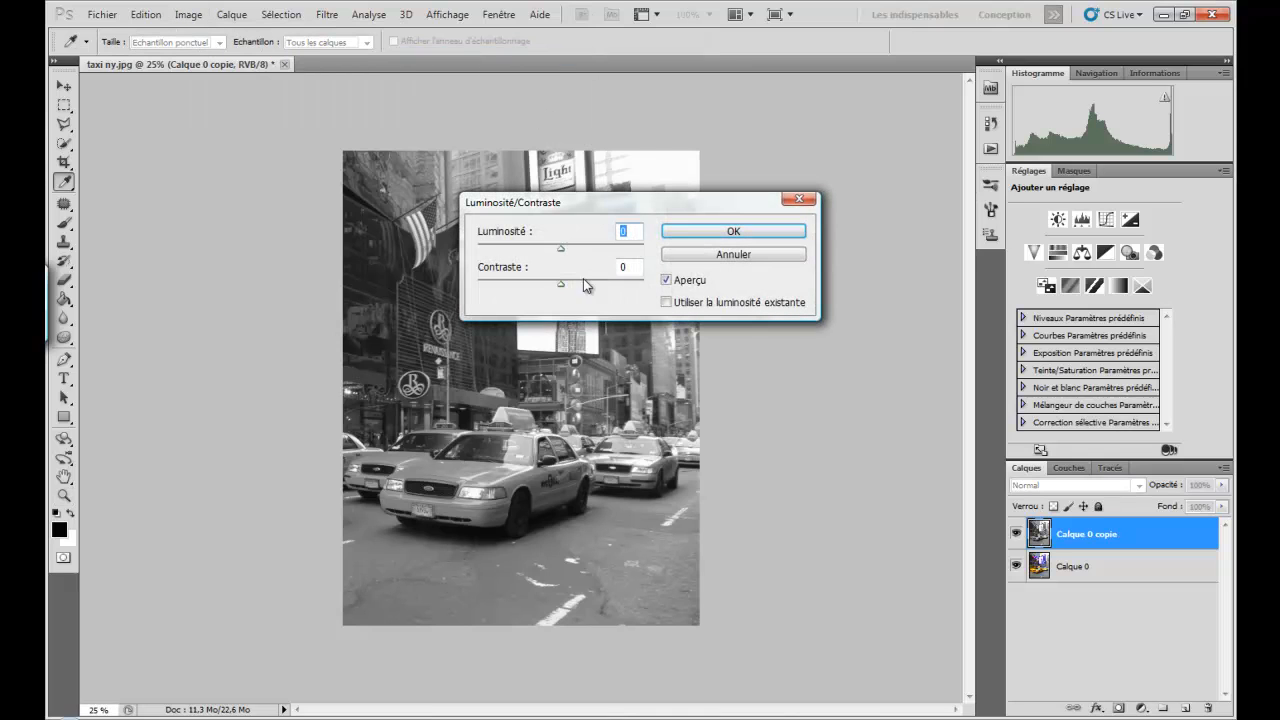
left_click_drag(564, 282, 569, 248)
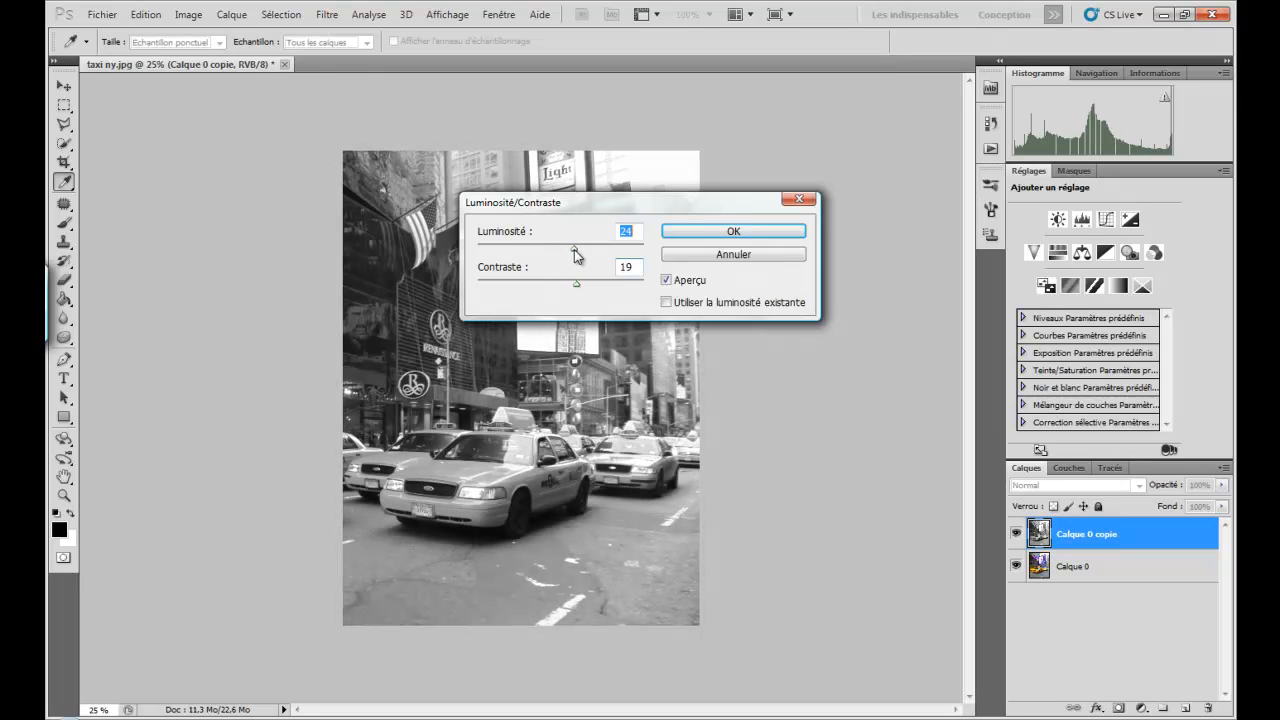
key("z")
left_click(733, 231)
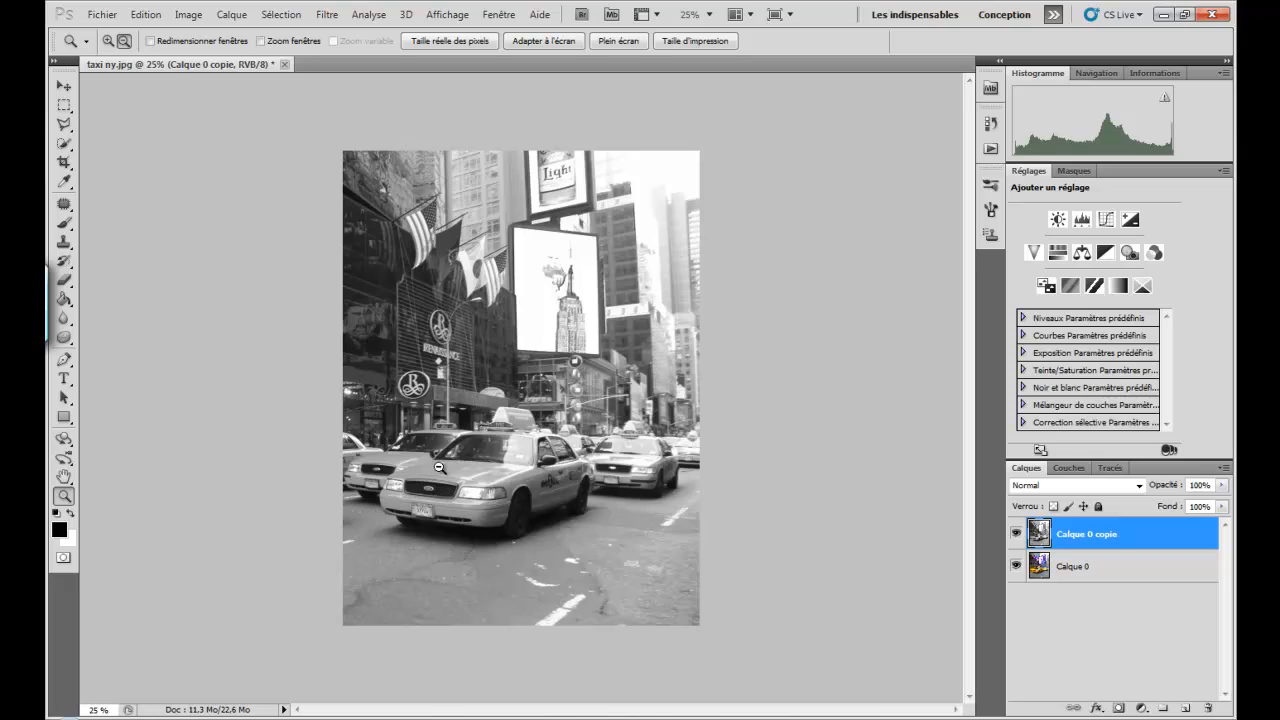
- Erase the black-and-white layer over the front taxi's hood, bumper, doors and roof sign with a 121 px Eraser at 0% hardness
left_click(480, 513)
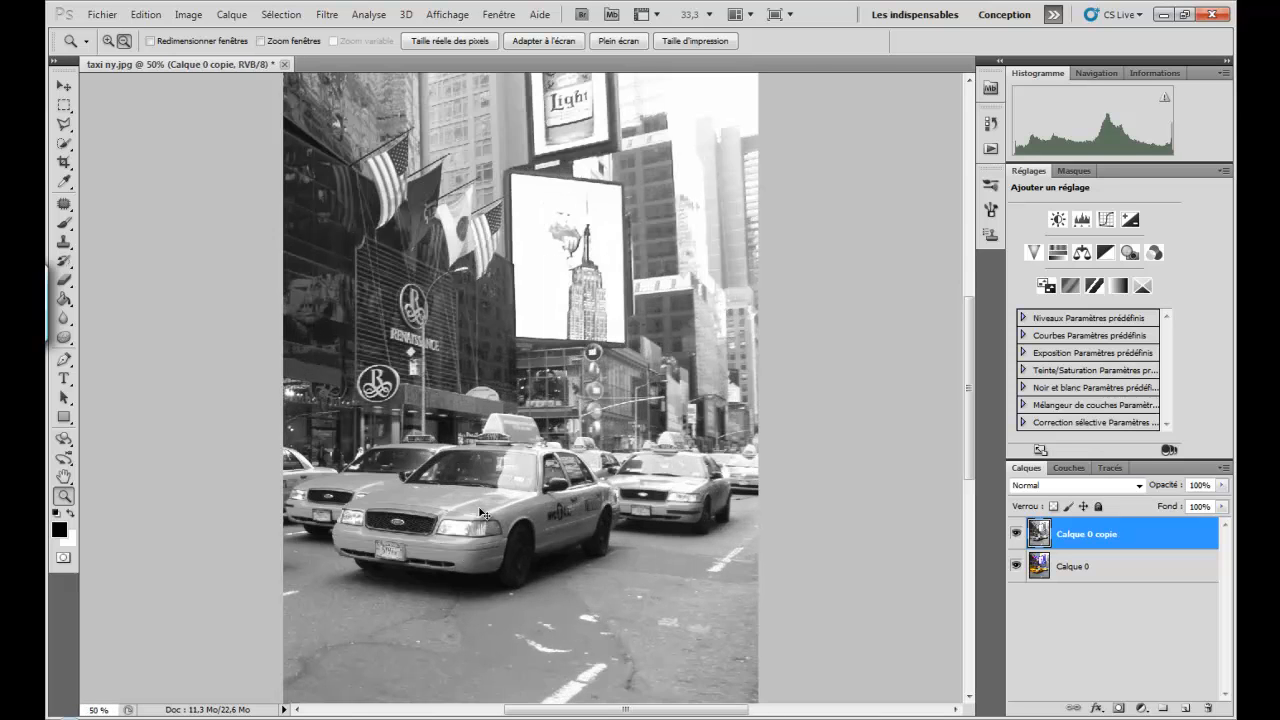
left_click(480, 513)
left_click(480, 513)
left_click(480, 513)
scroll(480, 508, "down", 10)
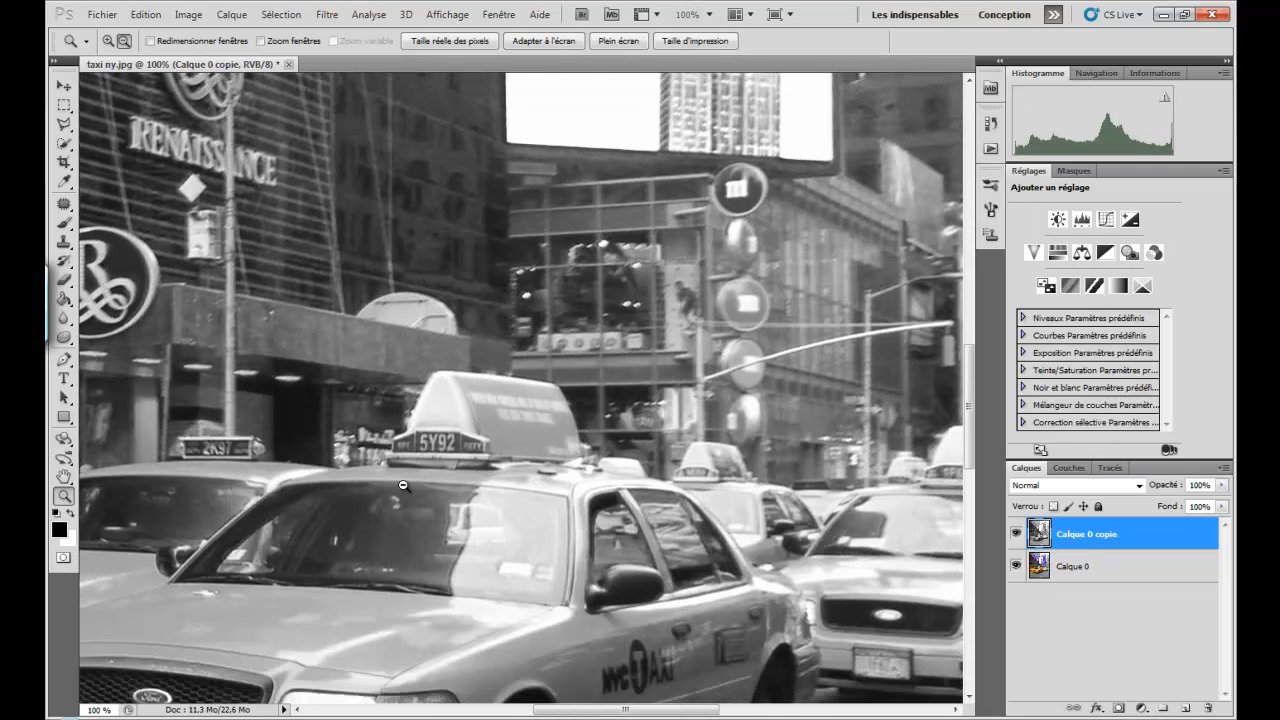
scroll(399, 491, "down", 2)
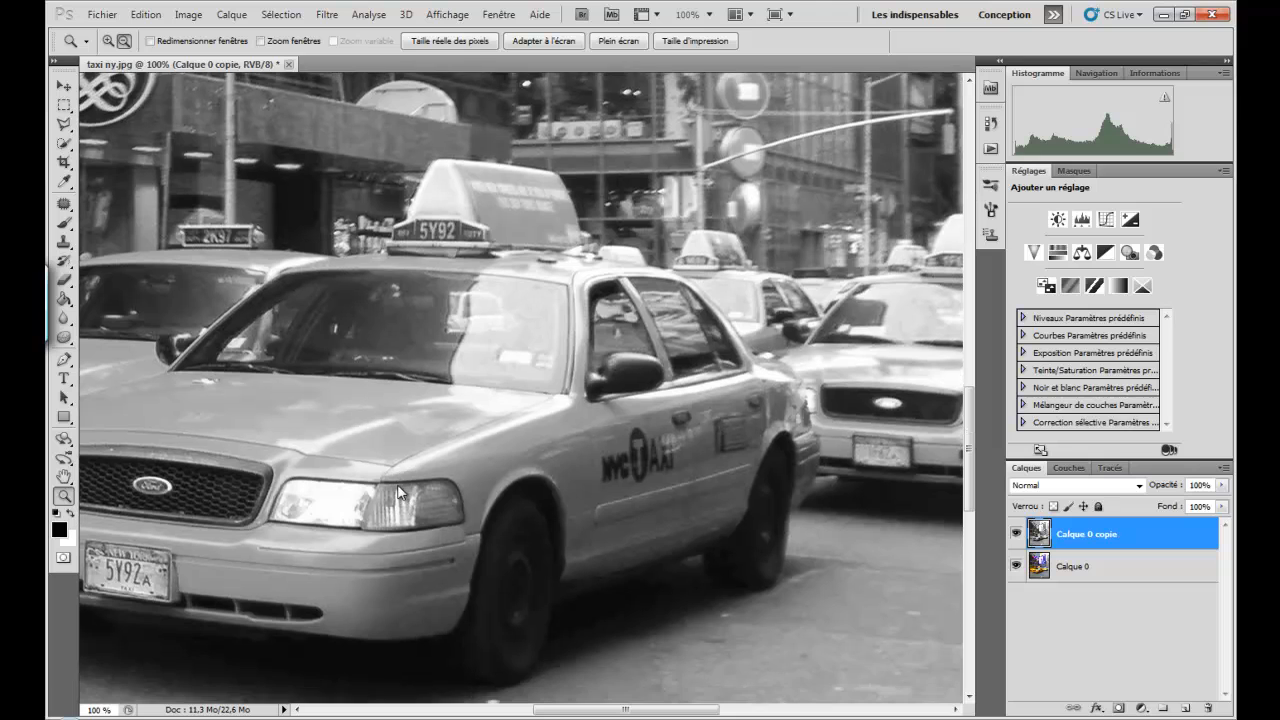
left_click_drag(622, 710, 576, 712)
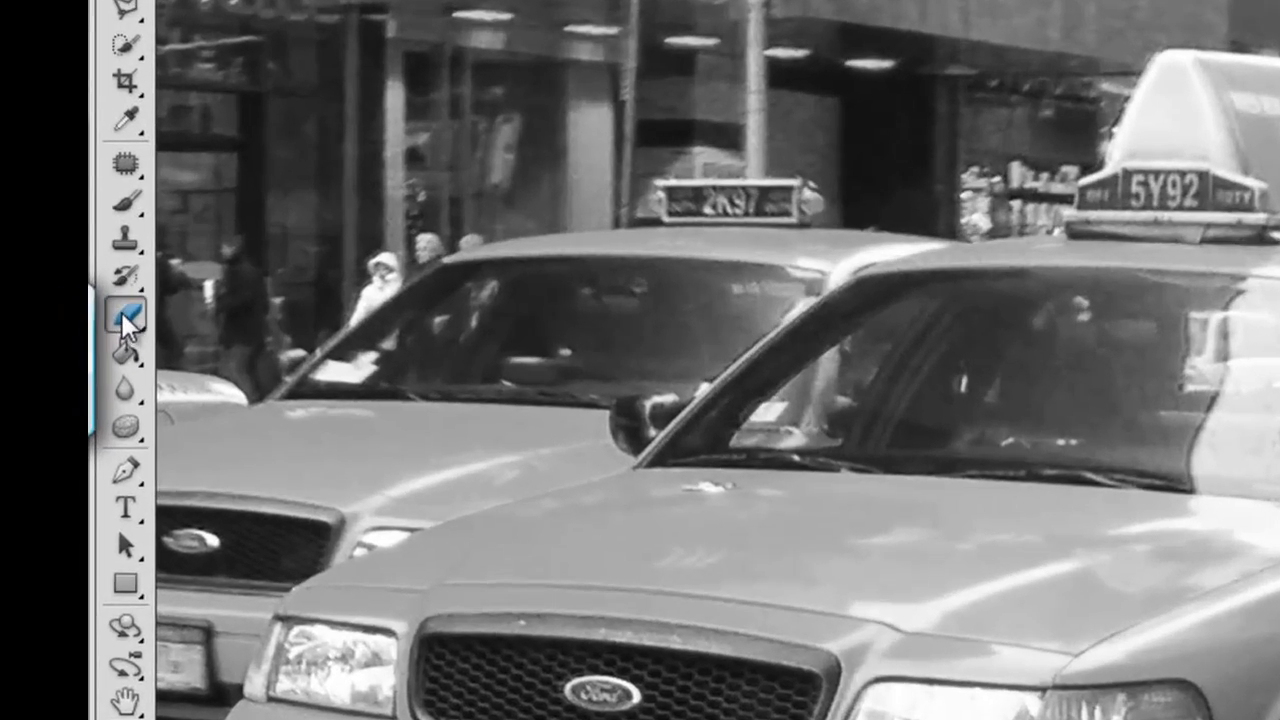
left_click(122, 312)
right_click(931, 474)
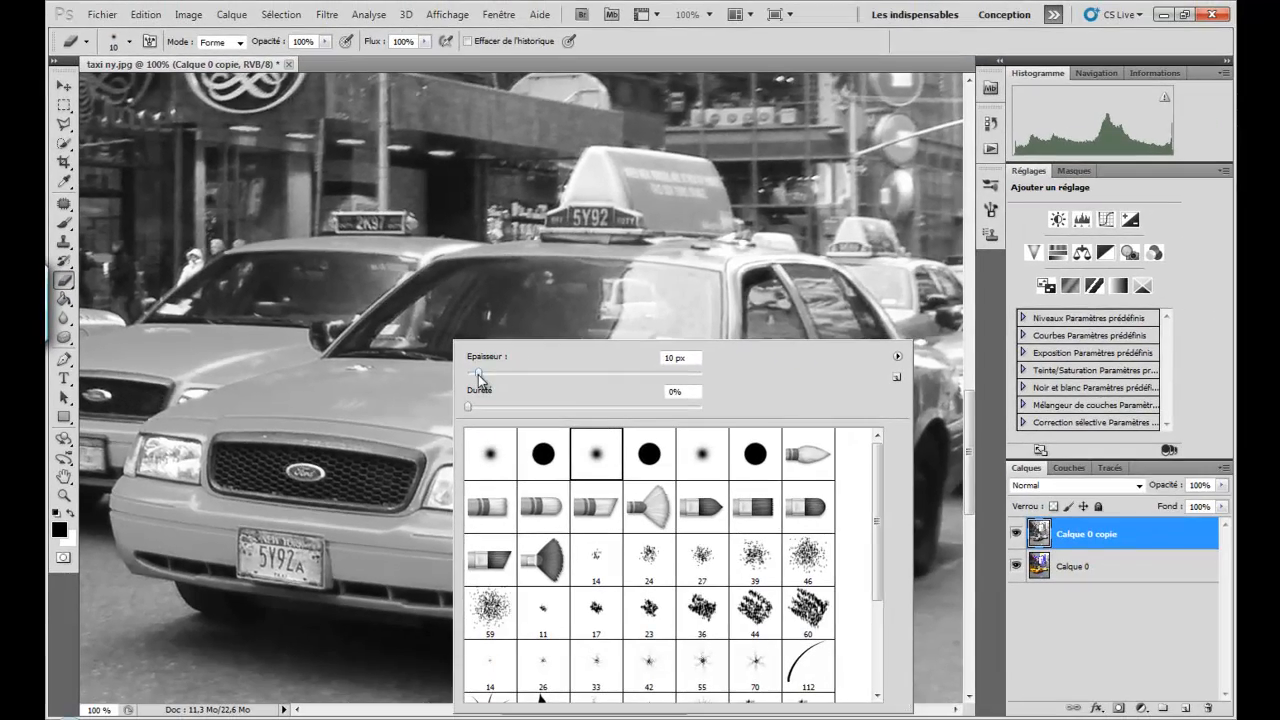
left_click_drag(478, 374, 600, 388)
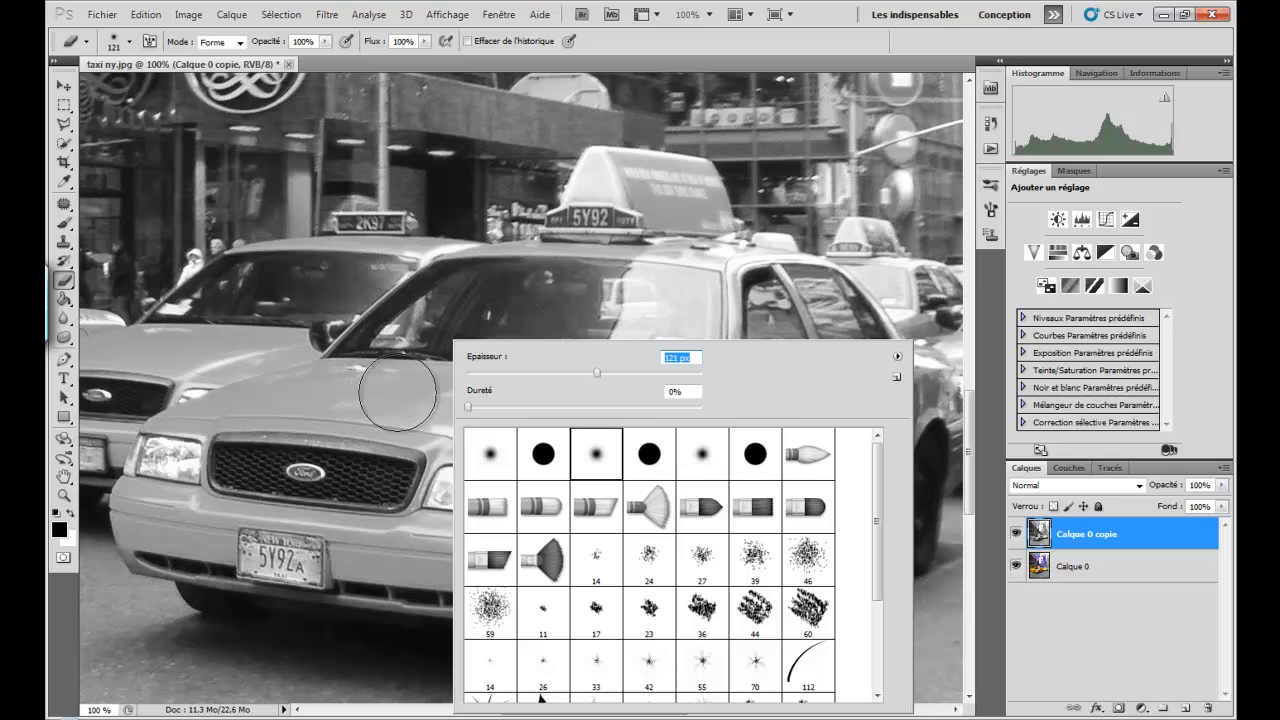
mouse_move(371, 414)
left_mouse_down()
mouse_move(386, 400)
mouse_move(591, 383)
mouse_move(349, 406)
mouse_move(240, 440)
mouse_move(195, 475)
mouse_move(430, 468)
mouse_move(586, 429)
mouse_move(643, 440)
mouse_move(572, 472)
mouse_move(505, 545)
mouse_move(158, 515)
mouse_move(228, 445)
mouse_move(310, 412)
mouse_move(436, 433)
mouse_move(622, 435)
mouse_move(812, 424)
mouse_move(900, 385)
mouse_move(895, 418)
mouse_move(850, 470)
mouse_move(771, 487)
left_mouse_up()
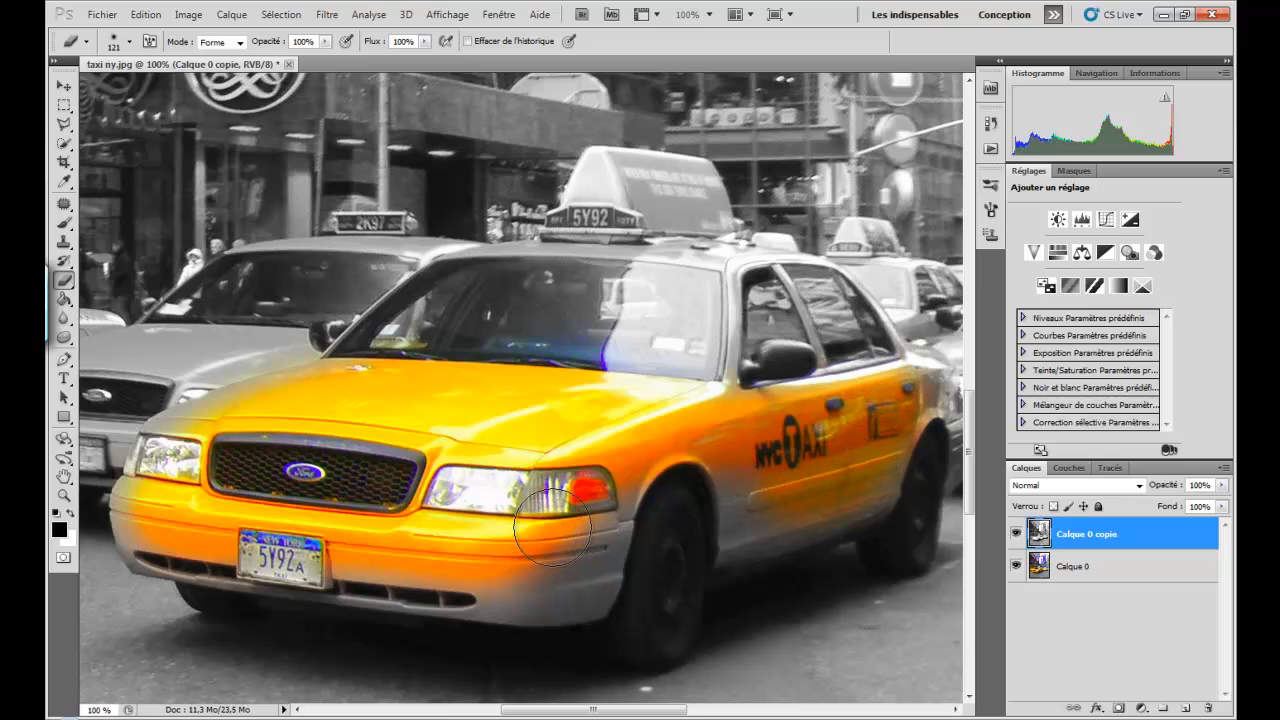
mouse_move(584, 508)
left_mouse_down()
mouse_move(575, 552)
mouse_move(545, 566)
mouse_move(228, 548)
mouse_move(170, 525)
mouse_move(192, 494)
mouse_move(185, 448)
mouse_move(205, 447)
left_mouse_up()
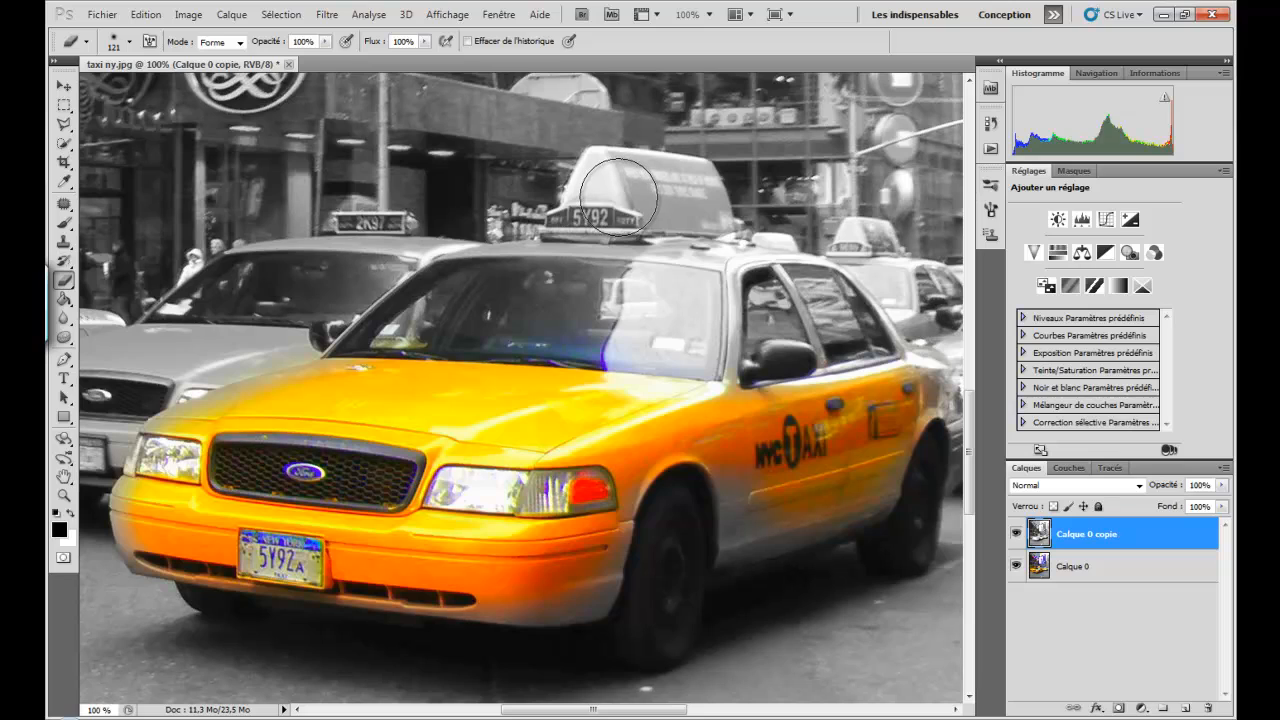
mouse_move(618, 192)
left_mouse_down()
mouse_move(680, 192)
mouse_move(604, 200)
mouse_move(595, 188)
left_mouse_up()
- Reduce the Eraser to 38 px and erase the remaining grey along the front taxi's lower bumper and hood edges
right_click(606, 195)
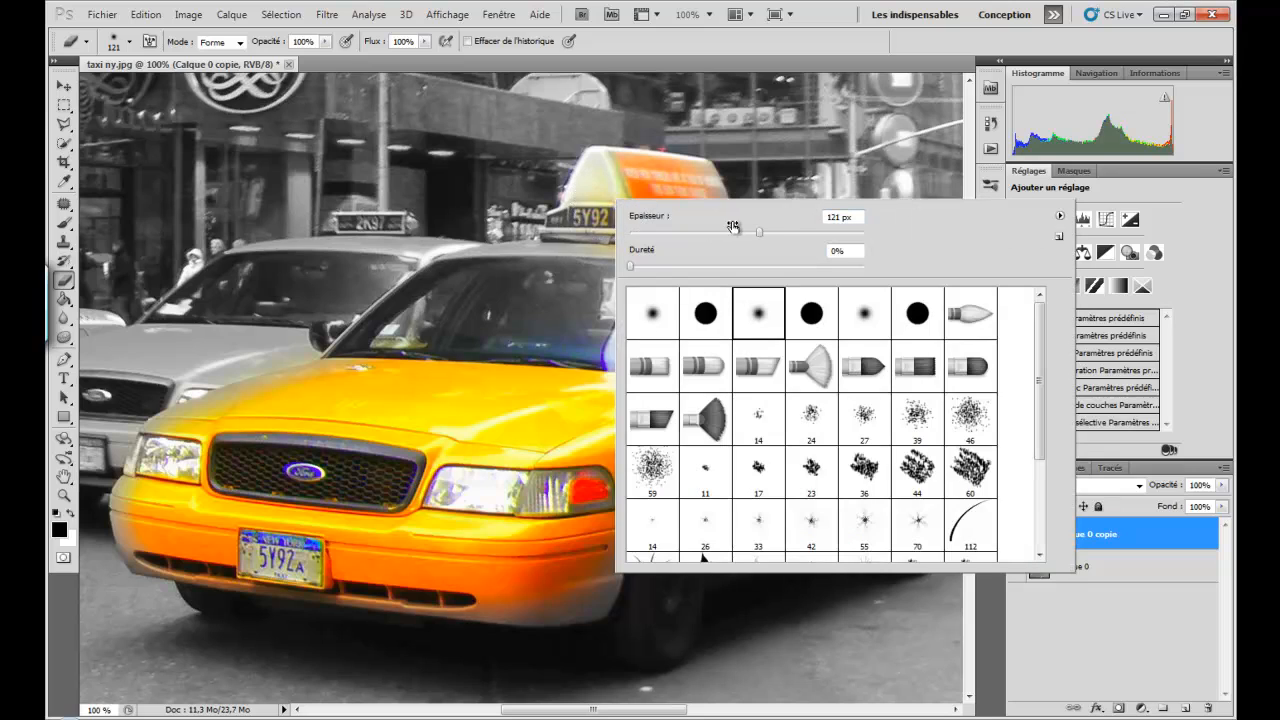
left_click_drag(759, 233, 673, 235)
left_click(590, 592)
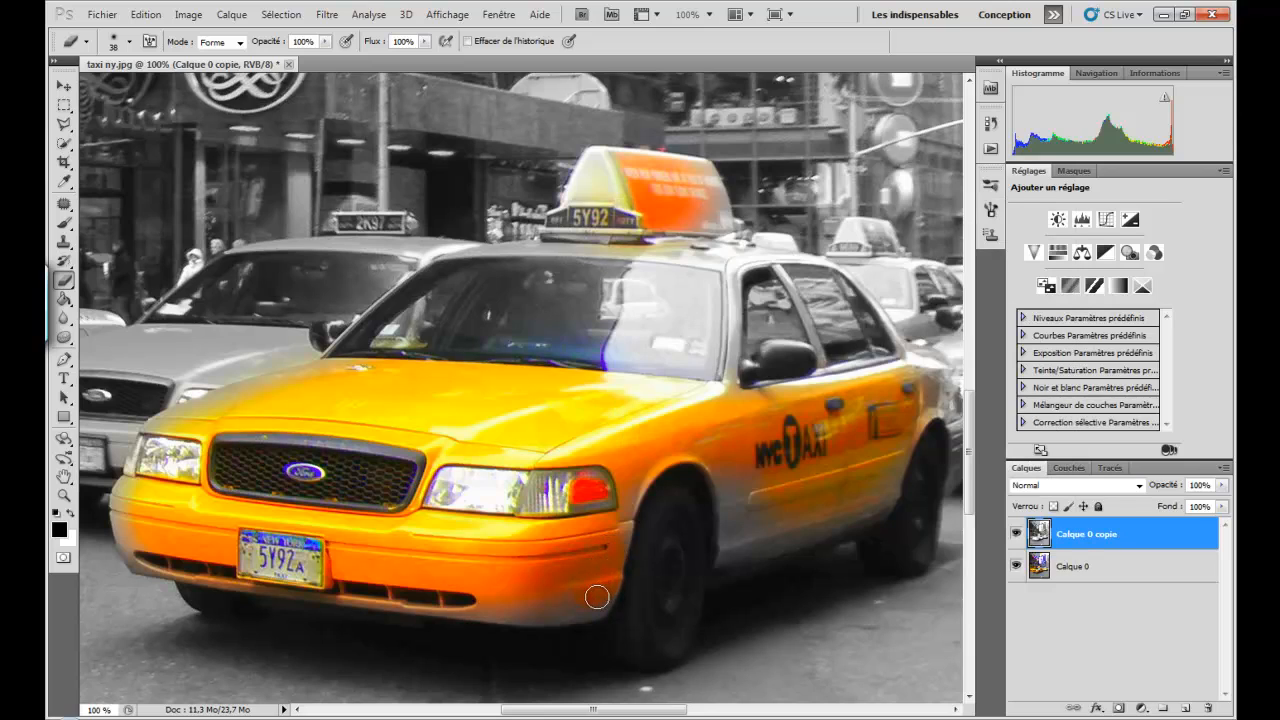
mouse_move(557, 611)
left_mouse_down()
mouse_move(432, 607)
mouse_move(150, 564)
mouse_move(128, 487)
mouse_move(123, 515)
mouse_move(136, 528)
left_mouse_up()
mouse_move(190, 429)
left_mouse_down()
mouse_move(153, 437)
mouse_move(350, 367)
left_mouse_up()
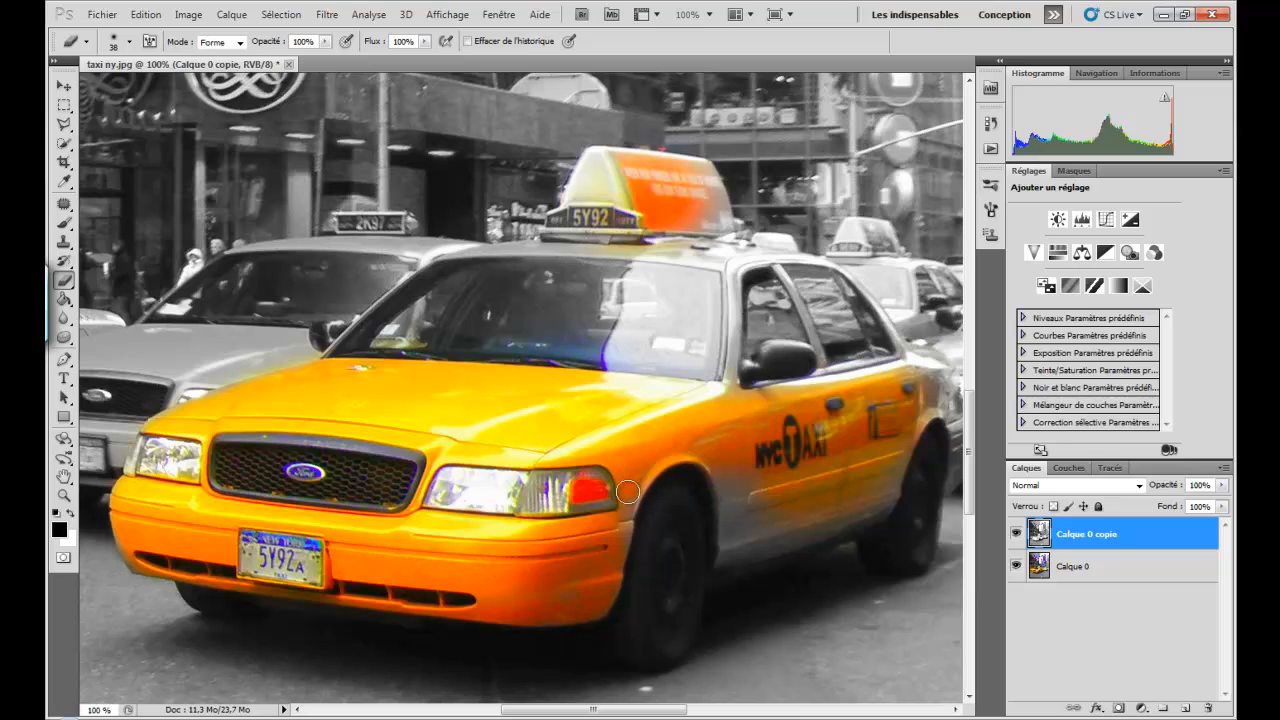
- Erase the remaining grey behind the front wheel, along the lower doors and on the rear end of the front taxi
left_click_drag(717, 468, 729, 564)
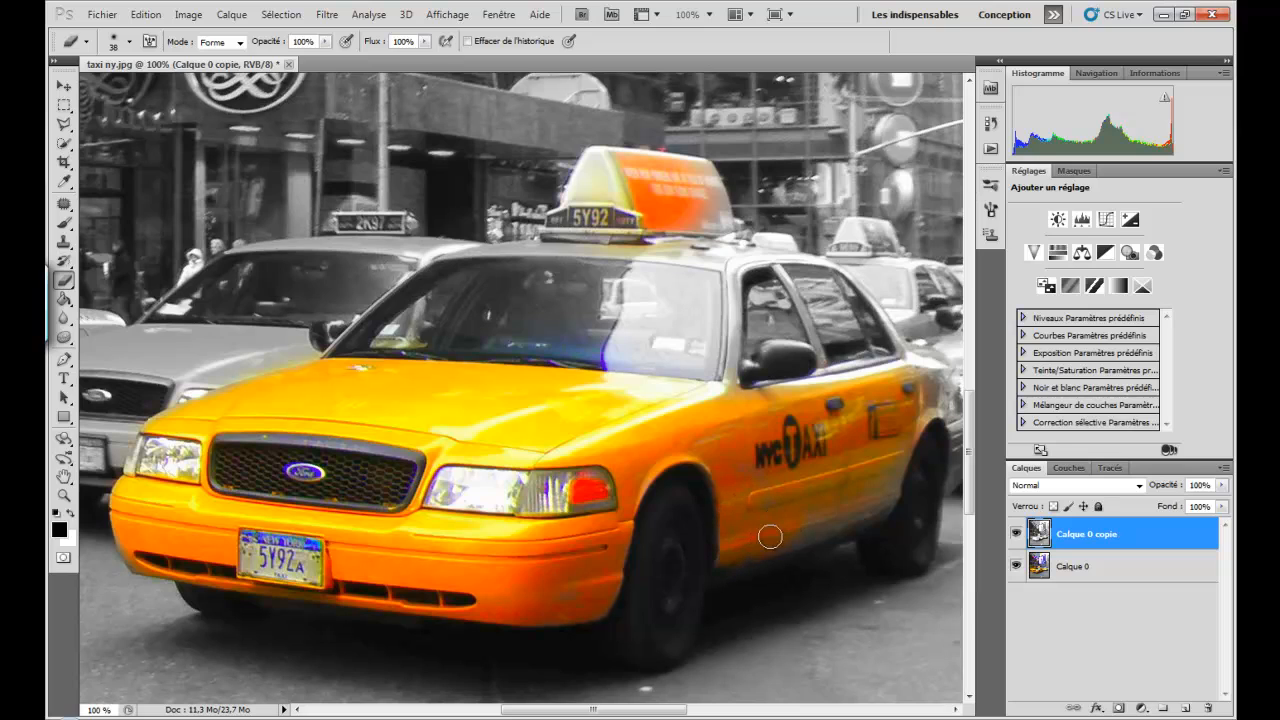
mouse_move(796, 537)
left_mouse_down()
mouse_move(877, 510)
mouse_move(901, 418)
mouse_move(877, 452)
left_mouse_up()
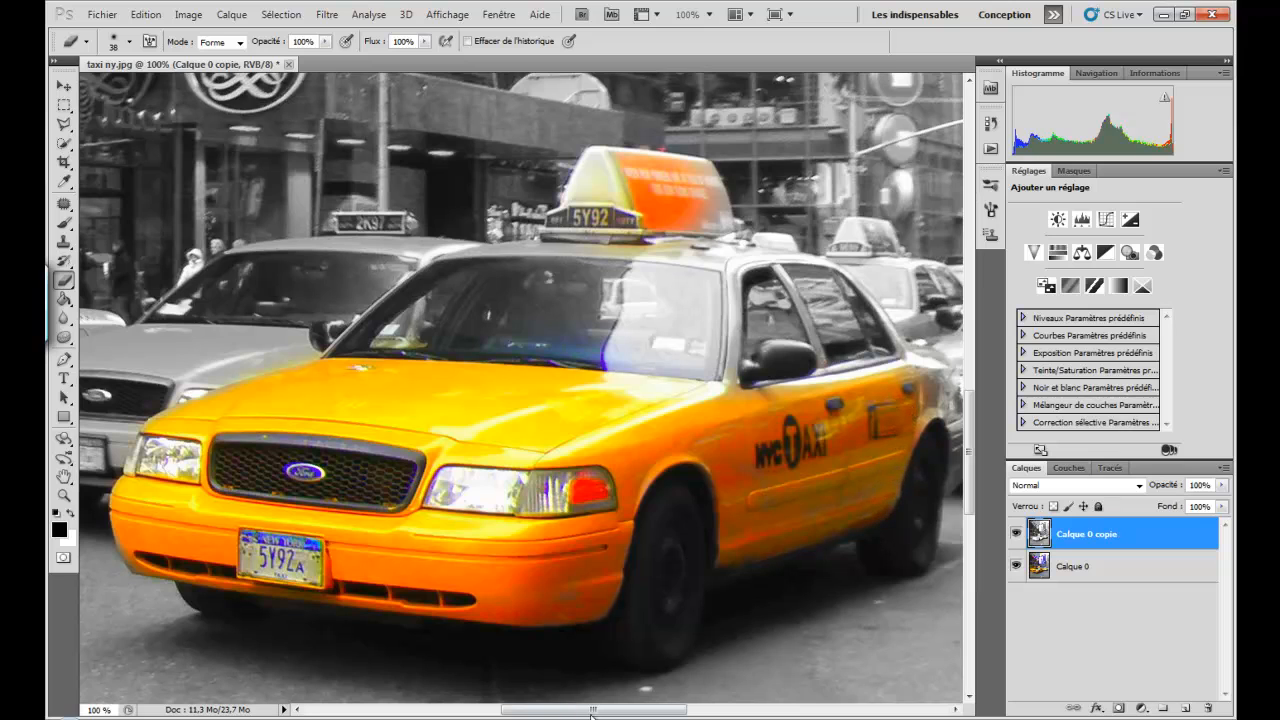
left_click_drag(591, 712, 637, 712)
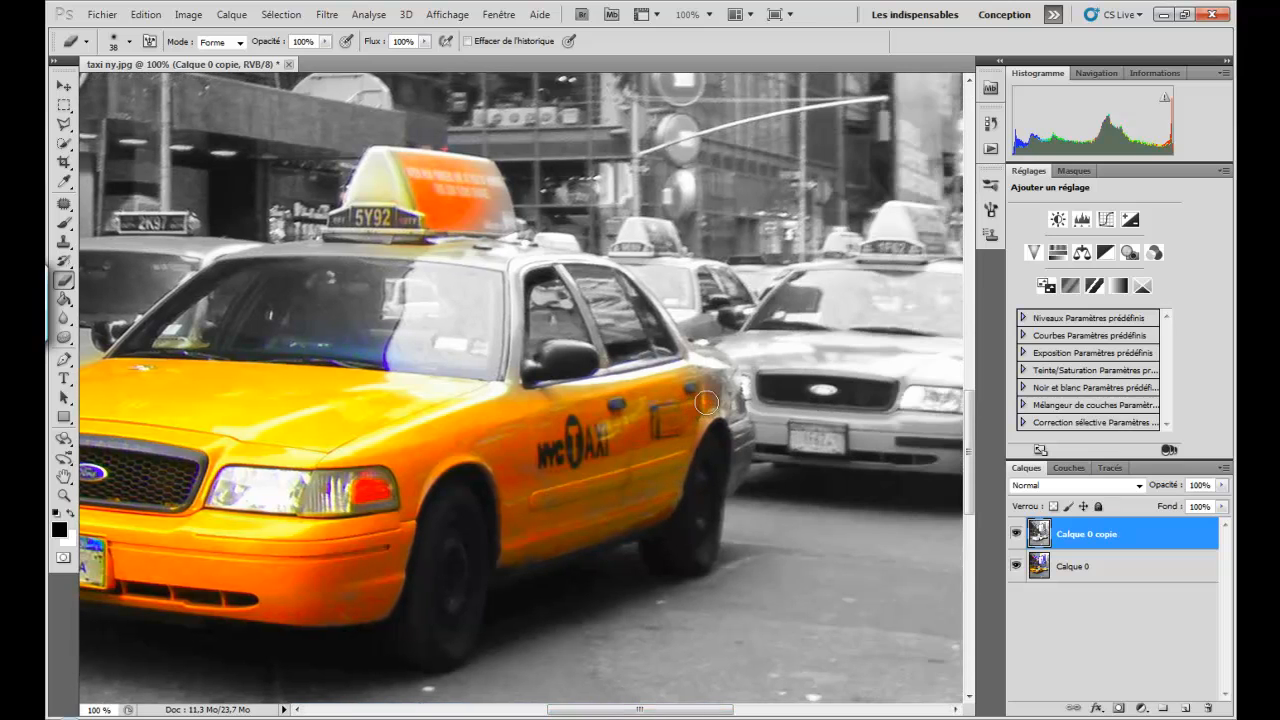
mouse_move(706, 402)
left_mouse_down()
mouse_move(695, 359)
mouse_move(720, 372)
mouse_move(741, 463)
left_mouse_up()
mouse_move(729, 448)
left_mouse_down()
mouse_move(717, 393)
mouse_move(727, 375)
mouse_move(697, 394)
left_mouse_up()
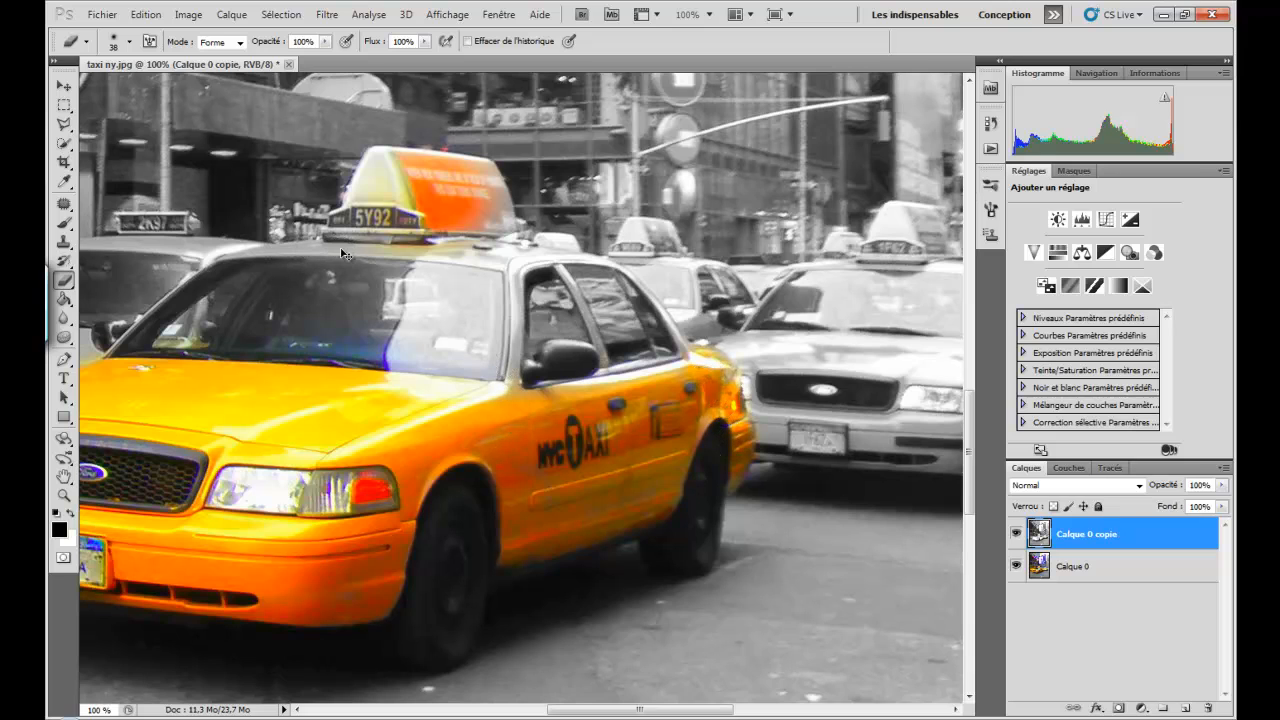
- Reduce the Eraser to 17 px and erase the grey along the front taxi's pillar between the windshield and the driver's side window
key("ctrl+plus")
key("ctrl+plus")
scroll(340, 268, "up", 2)
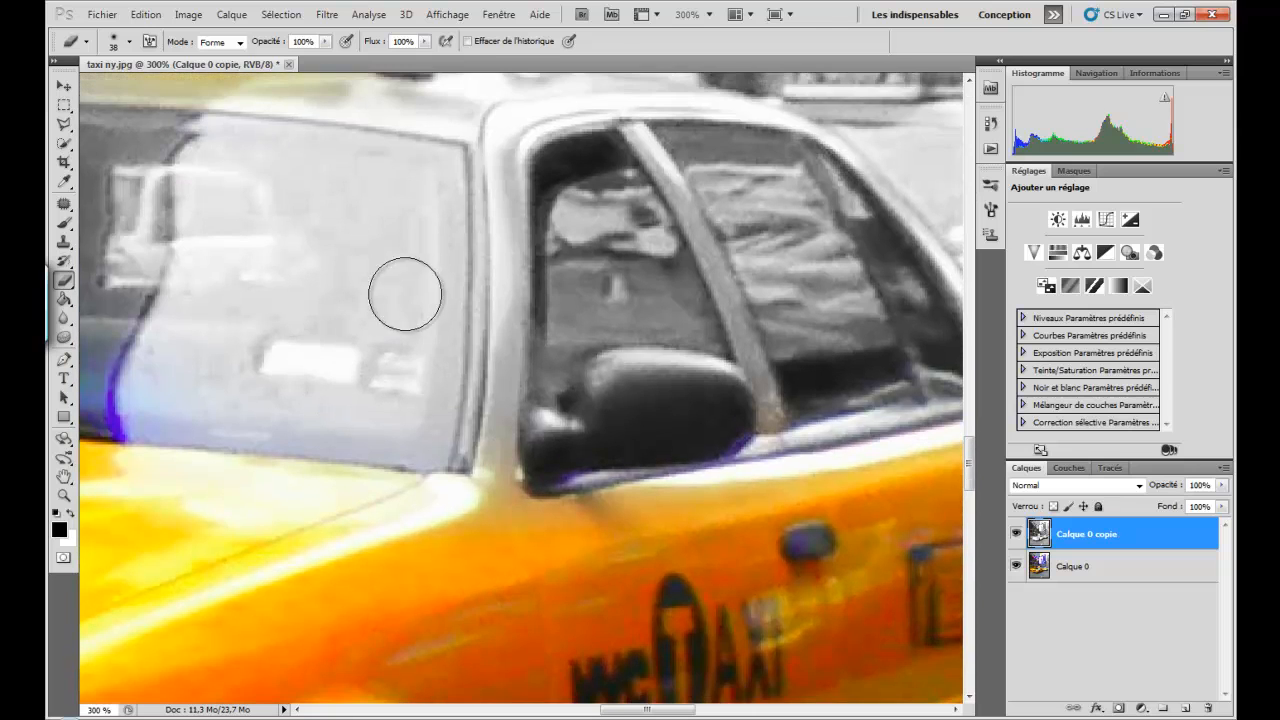
scroll(404, 294, "up", 2)
right_click(505, 253)
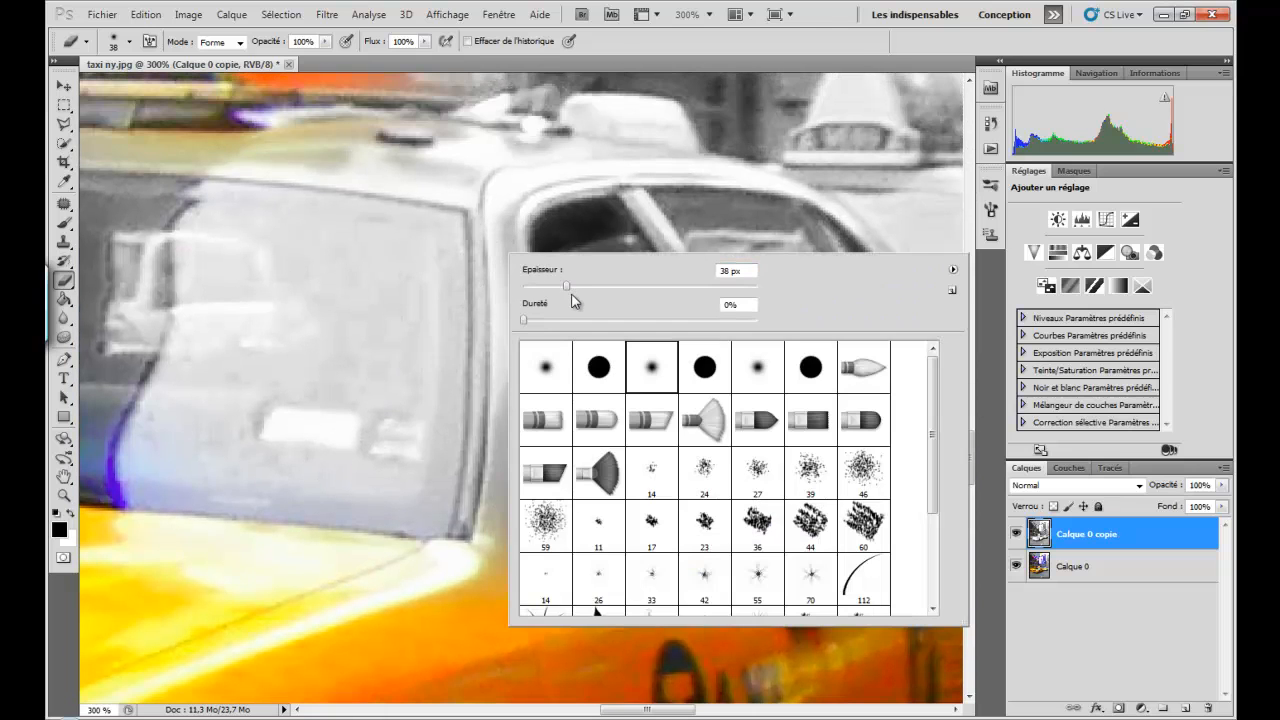
left_click_drag(566, 292, 542, 292)
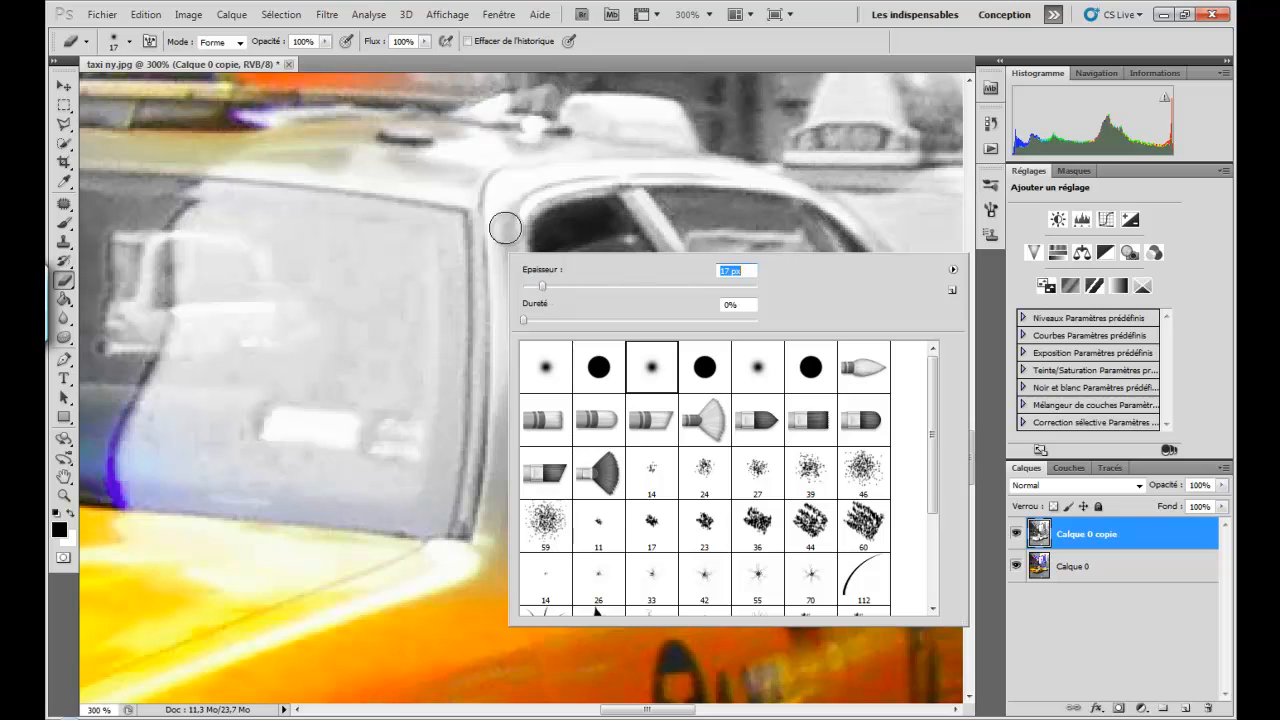
mouse_move(499, 222)
left_mouse_down()
mouse_move(483, 548)
mouse_move(516, 368)
mouse_move(514, 234)
mouse_move(503, 198)
mouse_move(494, 226)
mouse_move(510, 183)
left_mouse_up()
- Erase the grey from the roof above the front side window, reducing the Eraser to 7 px for the thin edges
right_click(510, 183)
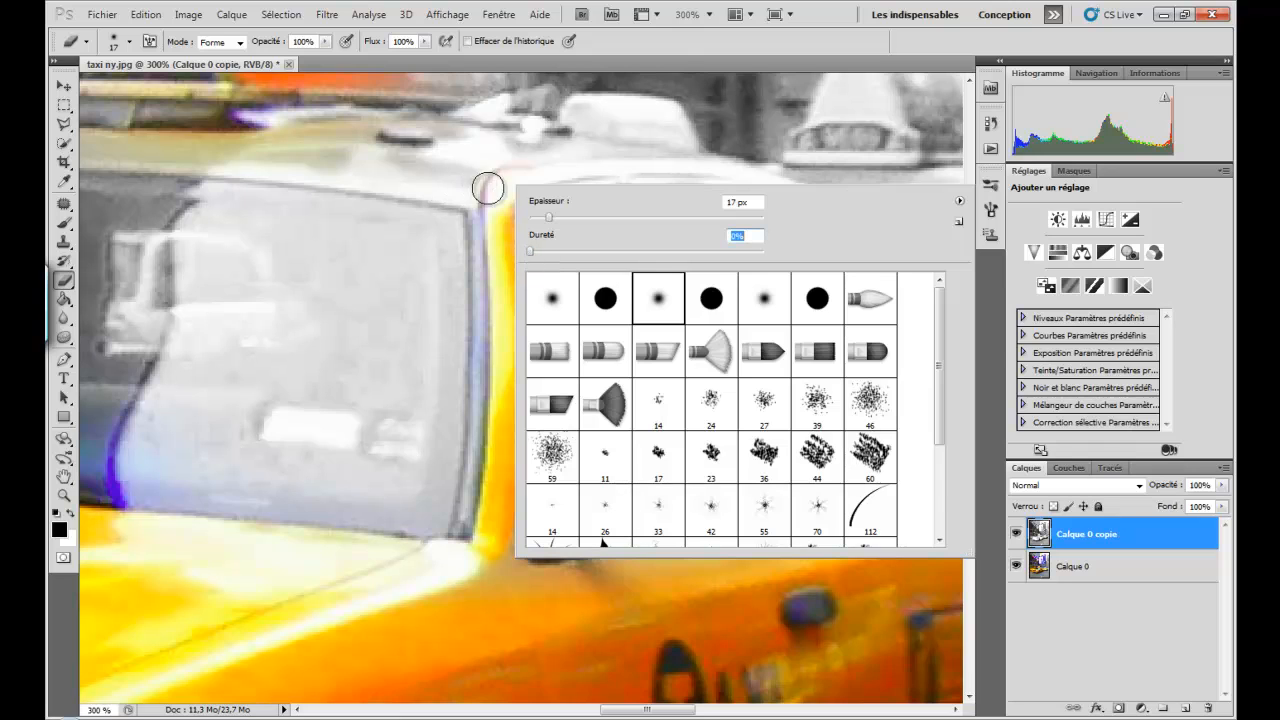
mouse_move(490, 190)
left_mouse_down()
mouse_move(264, 155)
mouse_move(468, 156)
mouse_move(316, 140)
mouse_move(331, 138)
mouse_move(534, 160)
mouse_move(517, 162)
mouse_move(474, 150)
mouse_move(556, 154)
mouse_move(515, 172)
mouse_move(505, 194)
mouse_move(641, 162)
mouse_move(525, 150)
mouse_move(688, 200)
mouse_move(722, 165)
mouse_move(789, 187)
mouse_move(652, 173)
left_mouse_up()
right_click(654, 169)
left_click(640, 161)
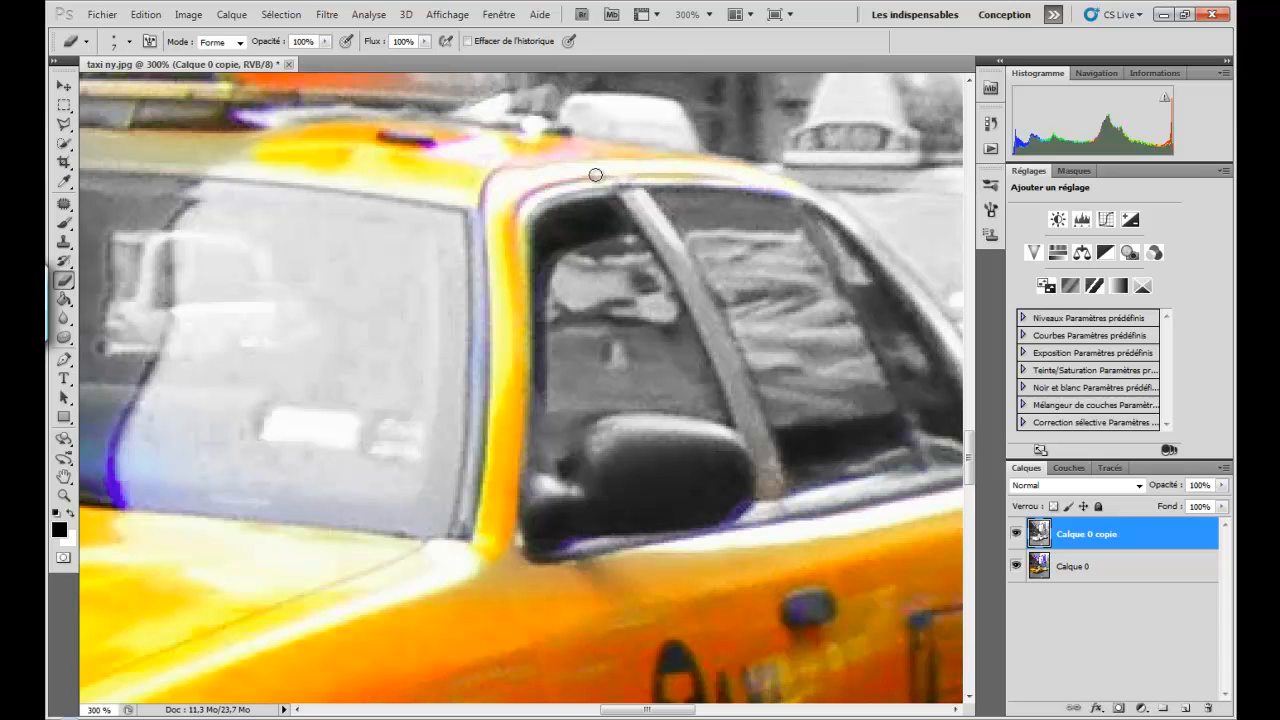
- Erase the grey along the front taxi's rear roof pillar and the body strip beneath the side windows
left_click_drag(648, 709, 686, 709)
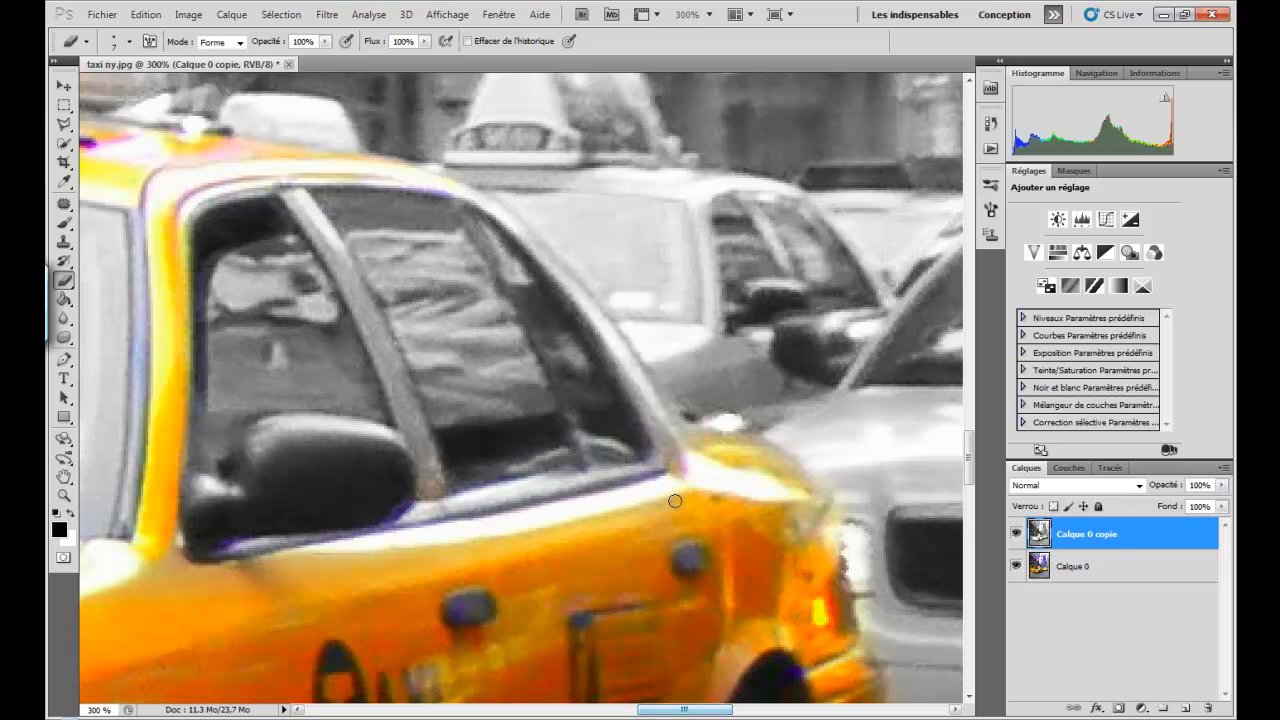
left_click_drag(659, 417, 611, 339)
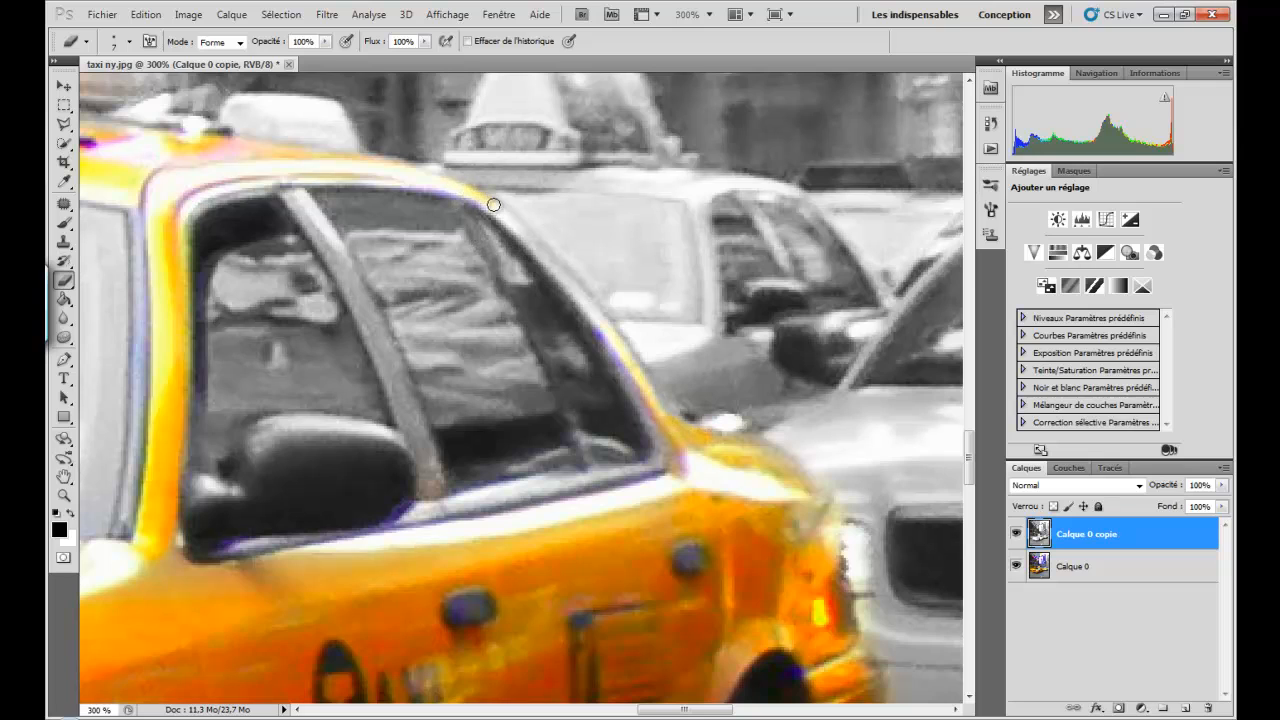
left_click_drag(521, 236, 598, 322)
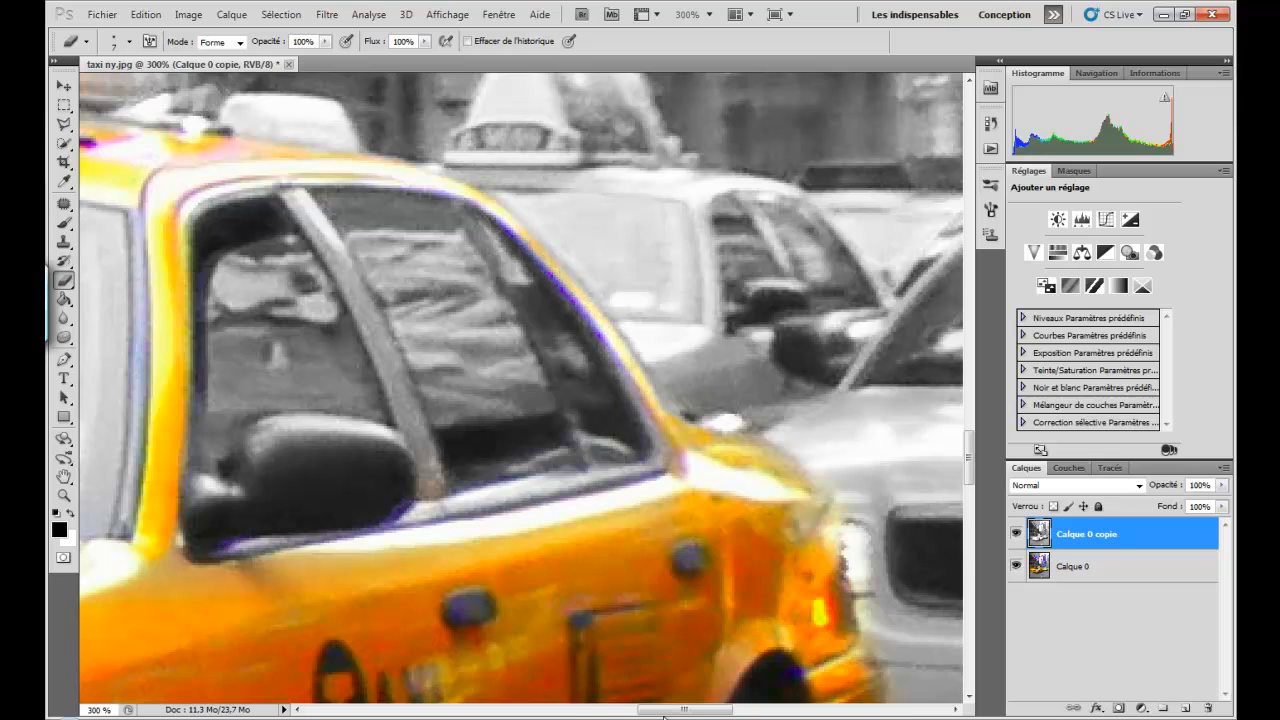
left_click_drag(465, 526, 667, 476)
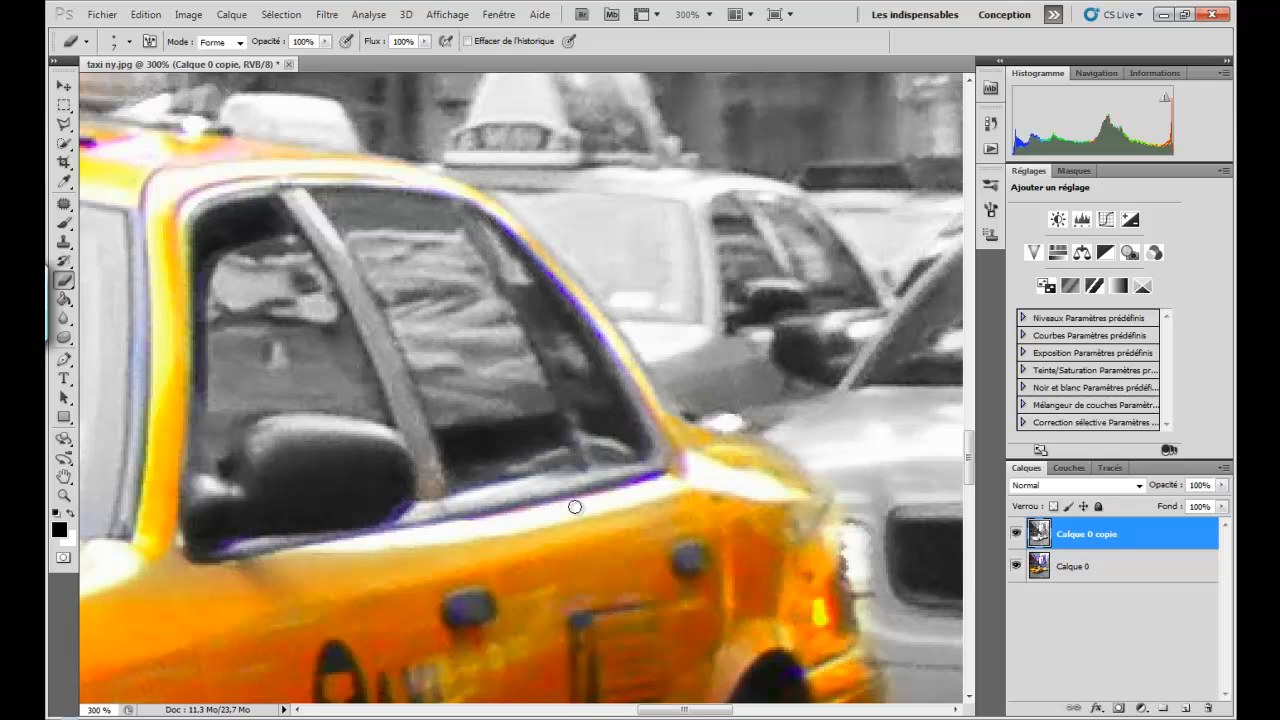
left_click_drag(424, 532, 344, 549)
- Erase the grey along the far windshield pillar, the roof edge above the windshield and the roof's outer contour up to the sign
left_click_drag(702, 716, 540, 697)
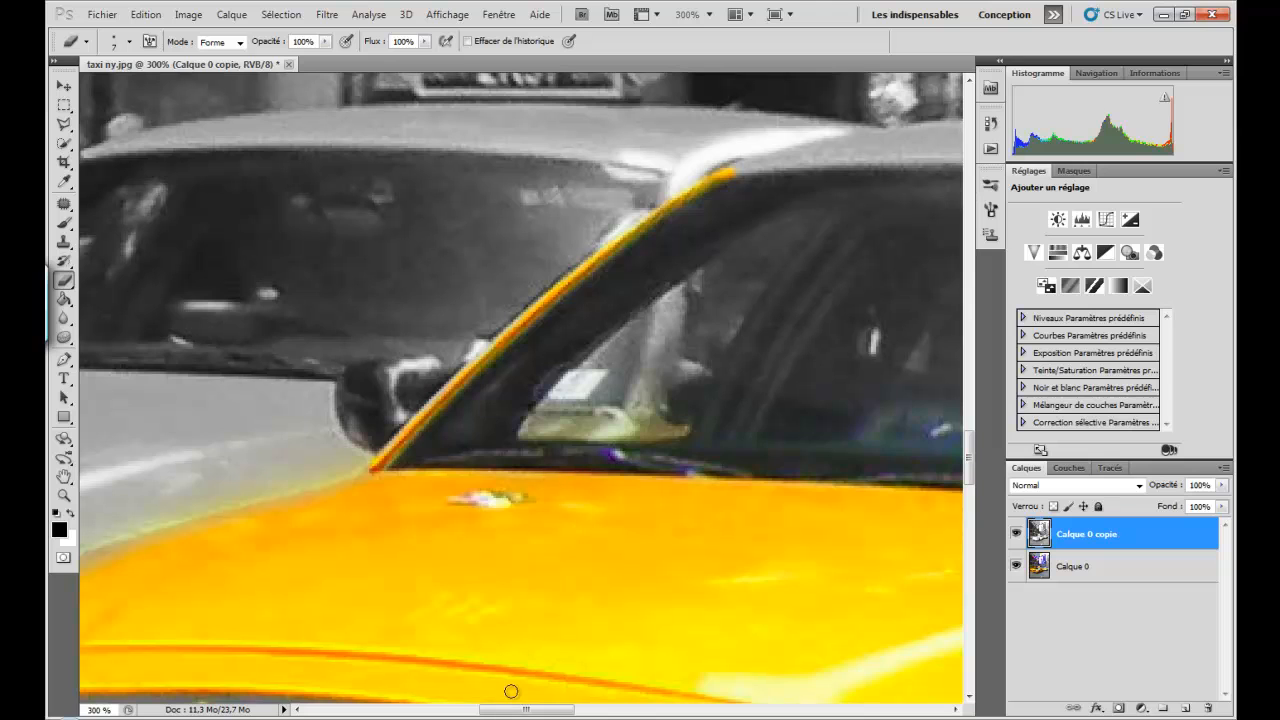
left_click_drag(526, 709, 575, 709)
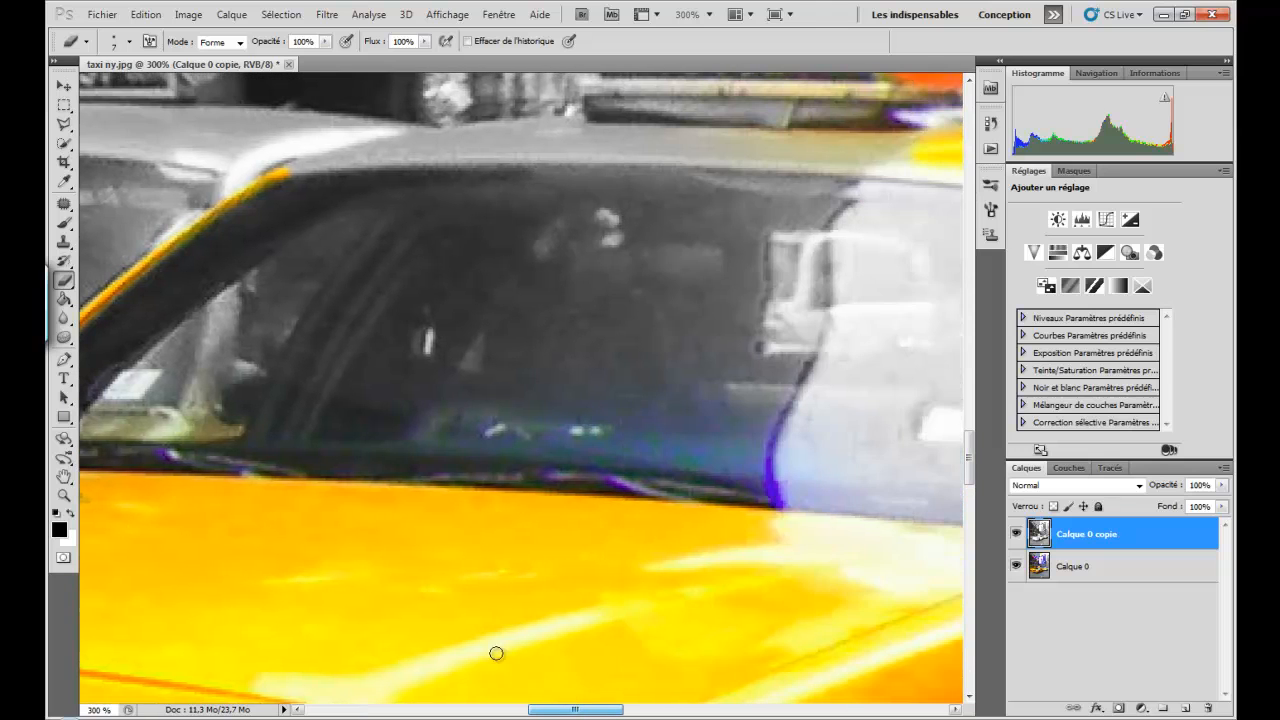
scroll(440, 586, "up", 5)
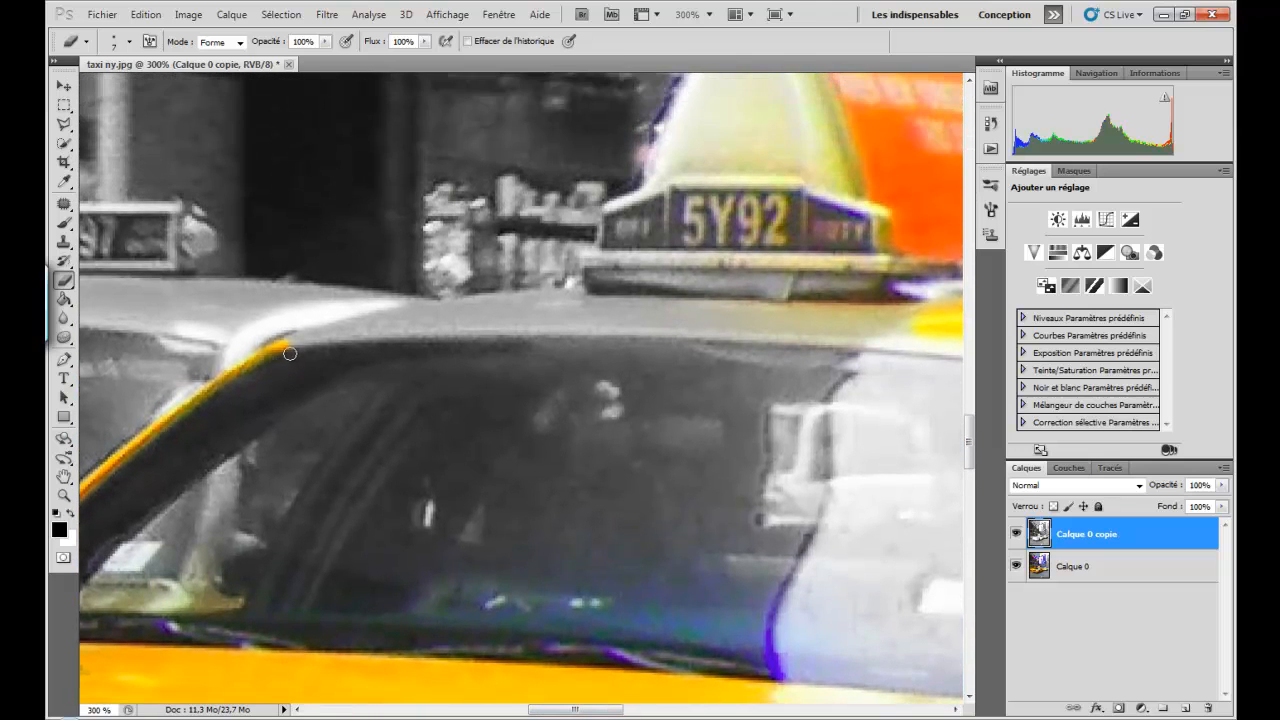
mouse_move(349, 336)
left_mouse_down()
mouse_move(670, 328)
mouse_move(925, 346)
left_mouse_up()
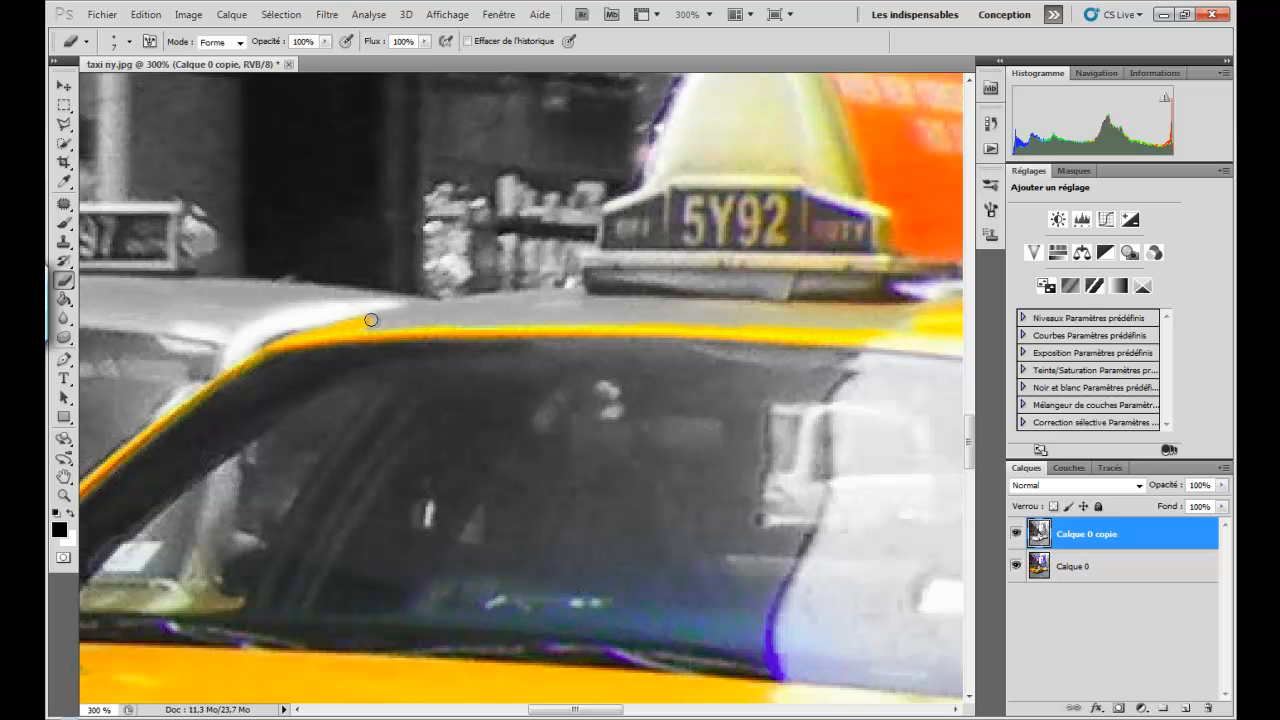
left_click_drag(371, 320, 559, 296)
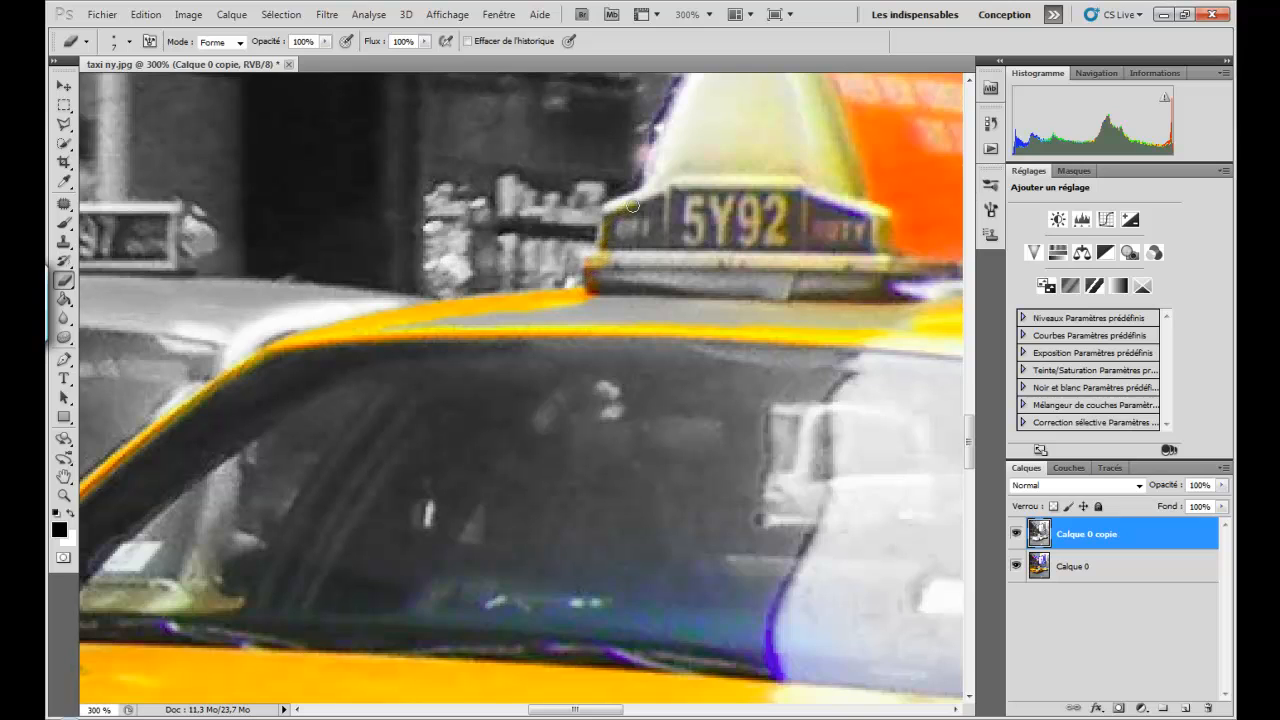
- Enlarge the Eraser to 29 px and erase the grey over the roof sign's number panel, its base and the roof just below
scroll(639, 208, "up", 3)
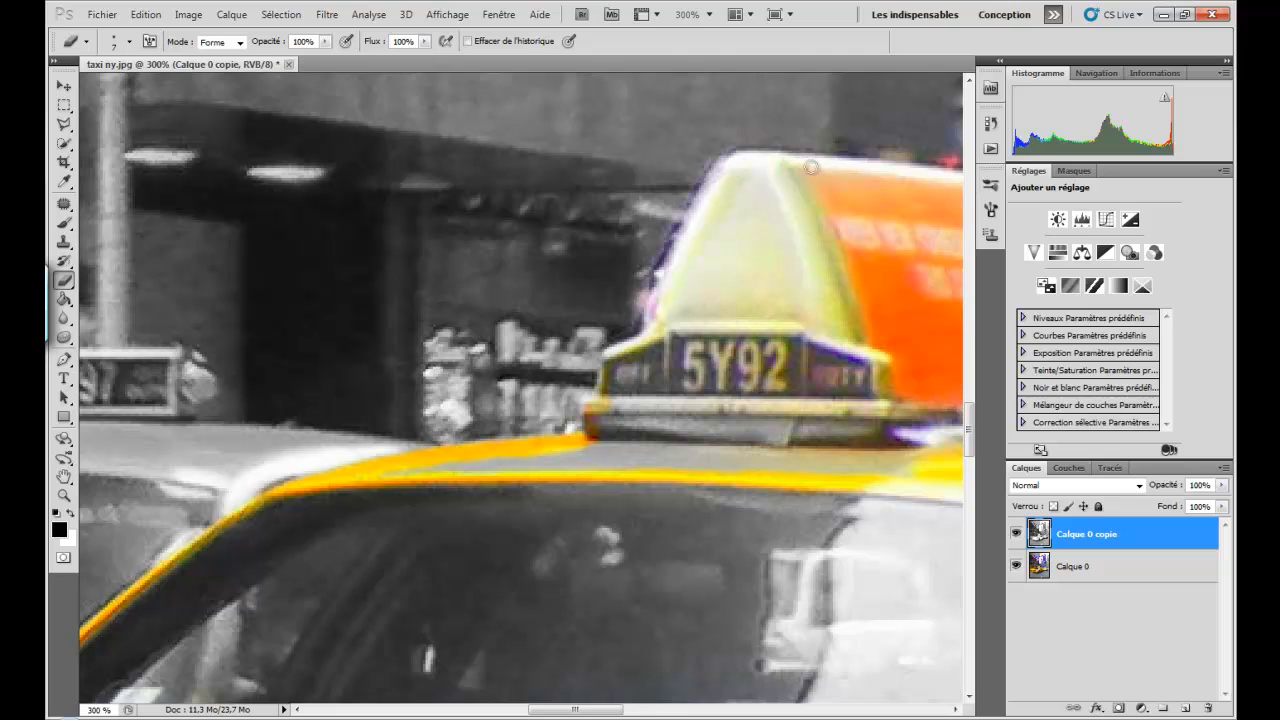
right_click(737, 406)
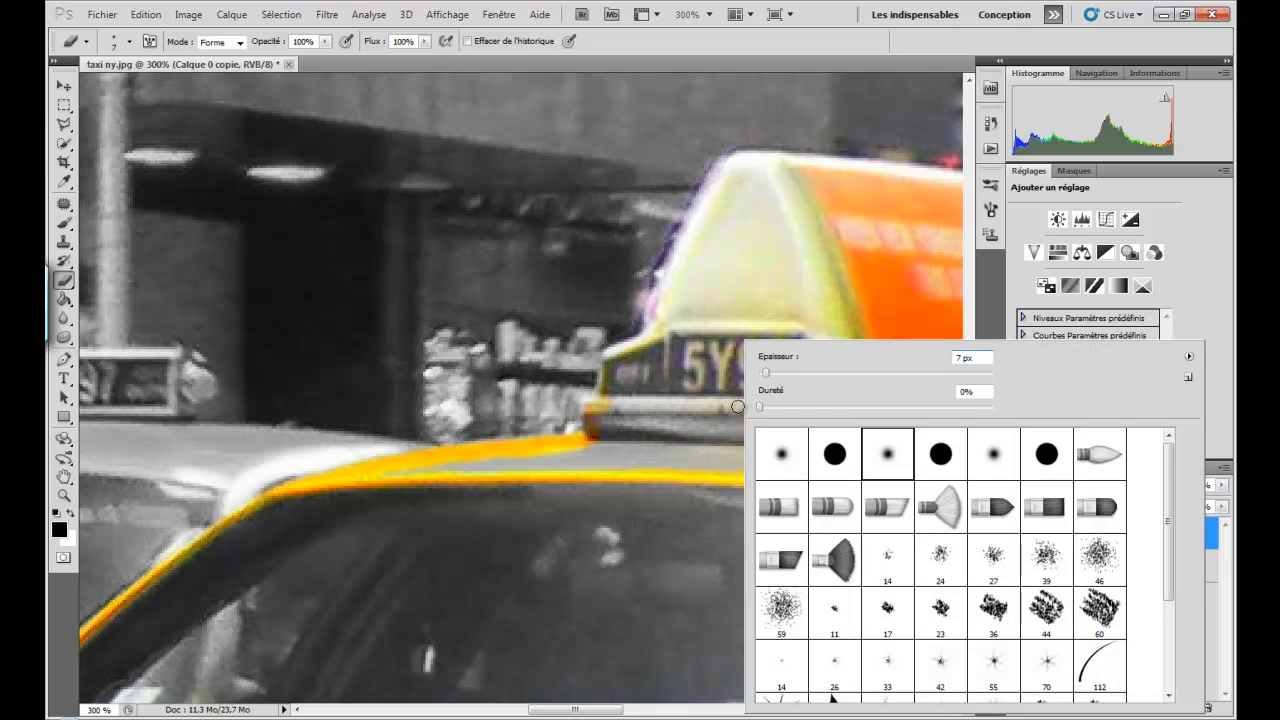
left_click_drag(767, 373, 787, 373)
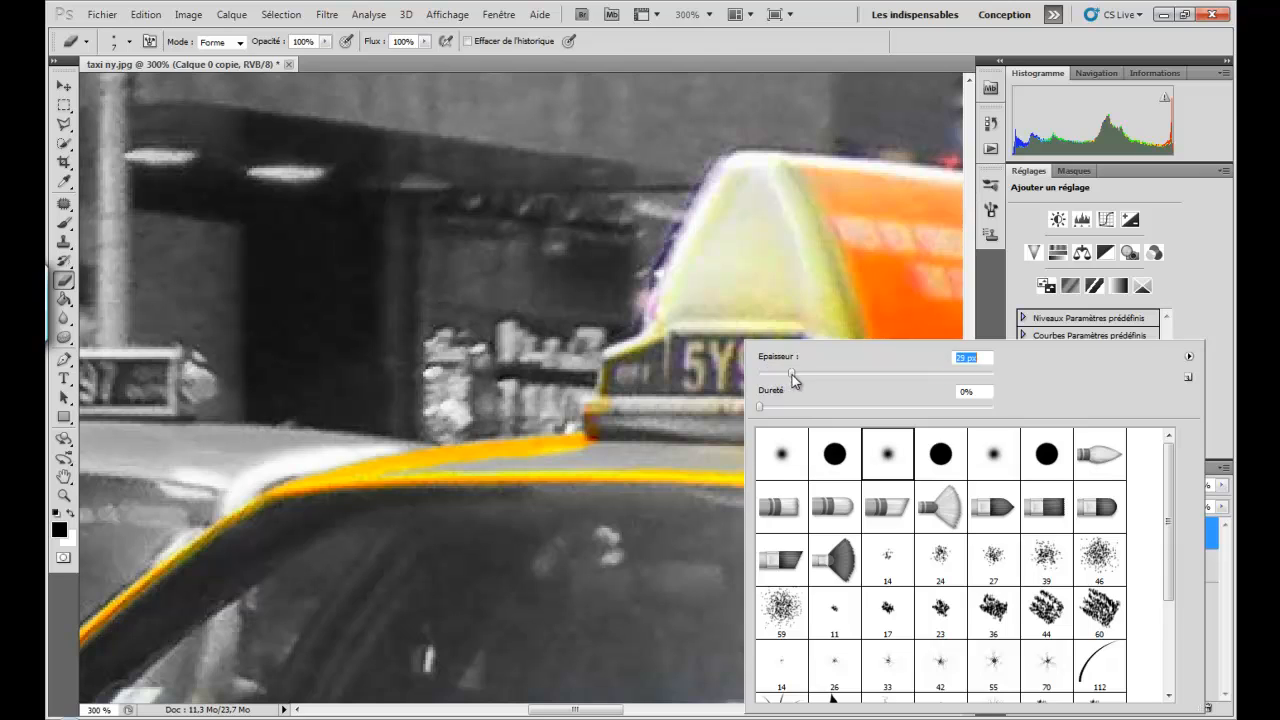
key("Return")
mouse_move(643, 435)
left_mouse_down()
mouse_move(794, 434)
mouse_move(857, 451)
mouse_move(729, 429)
left_mouse_up()
mouse_move(729, 326)
left_mouse_down()
mouse_move(752, 211)
mouse_move(635, 425)
mouse_move(751, 434)
mouse_move(689, 452)
left_mouse_up()
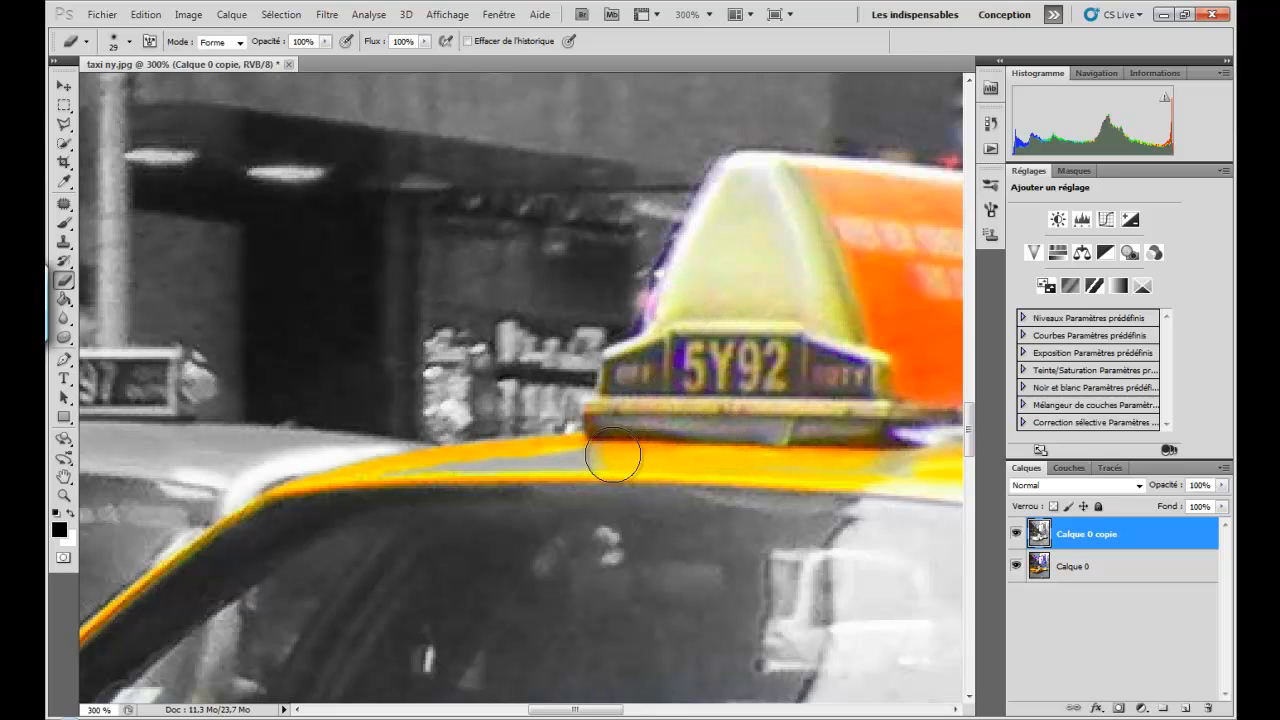
- Reduce the Eraser to 13 px and erase the remaining grey on the roof between the windshield edge and the roof sign
right_click(610, 457)
left_click_drag(667, 377, 654, 380)
left_click(594, 455)
mouse_move(557, 458)
left_mouse_down()
mouse_move(605, 460)
mouse_move(403, 470)
left_mouse_up()
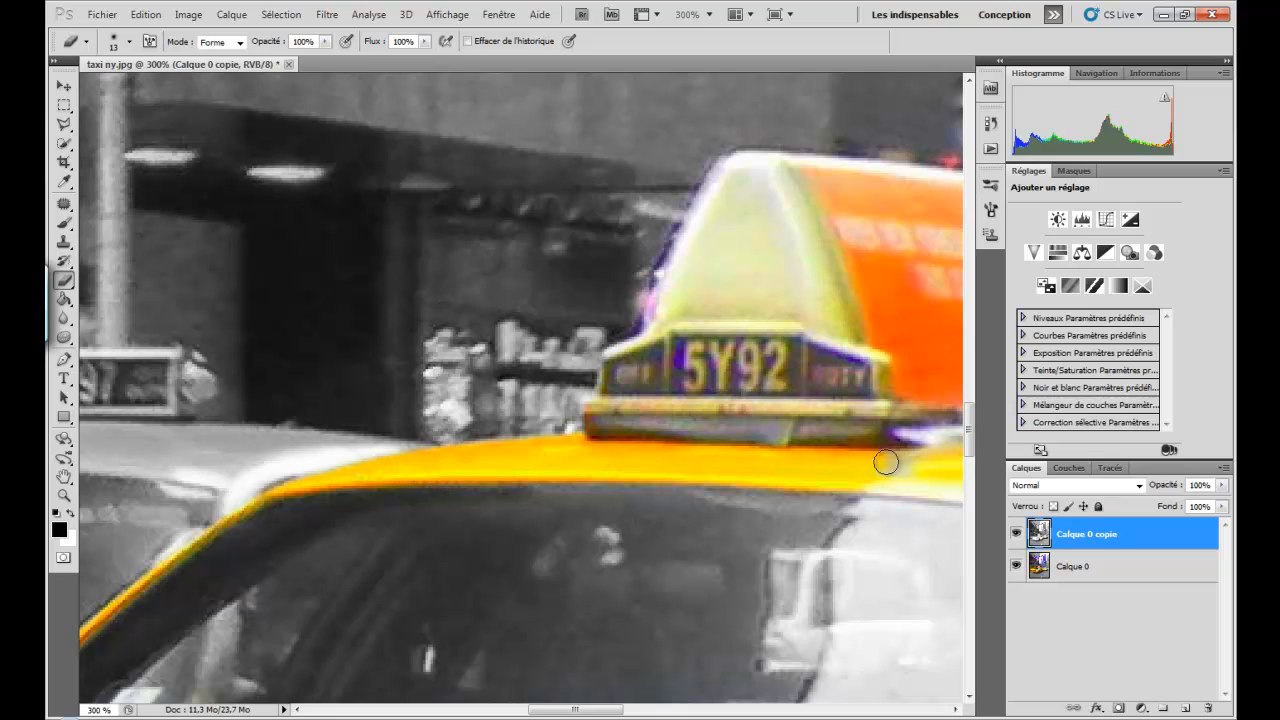
mouse_move(887, 463)
left_mouse_down()
mouse_move(885, 475)
mouse_move(907, 438)
mouse_move(886, 426)
left_mouse_up()
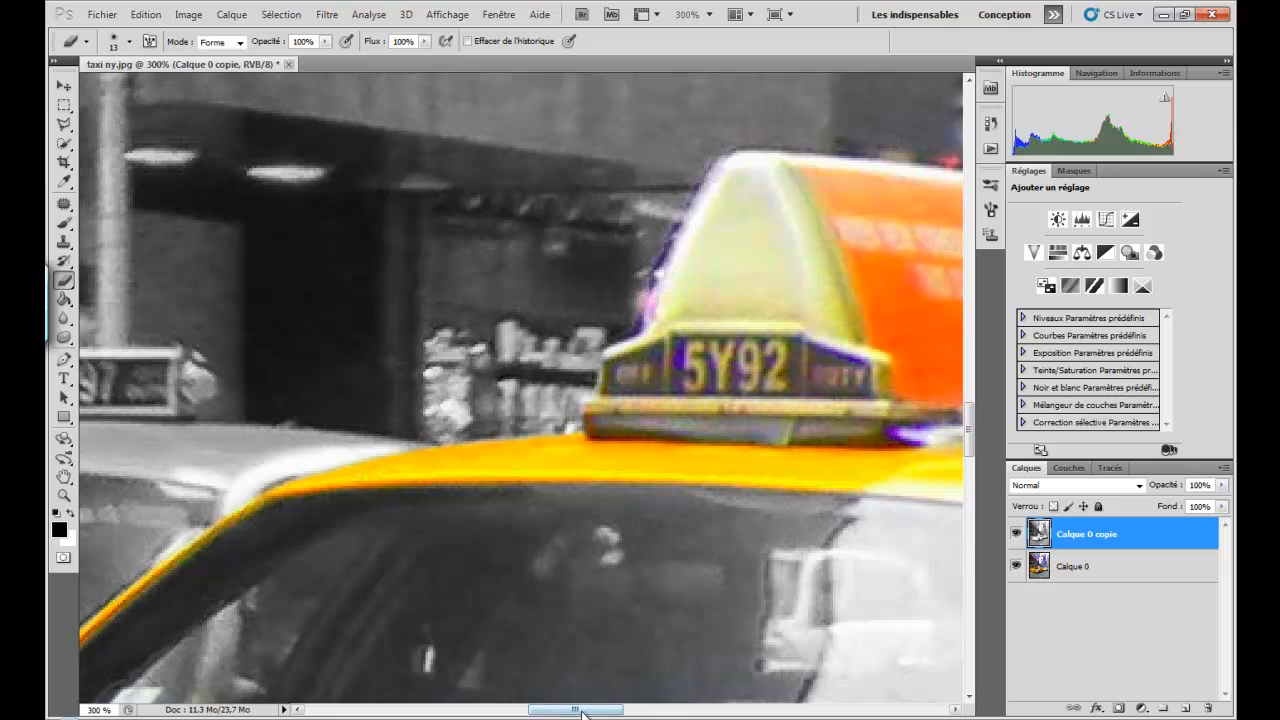
- Erase the grey from the rear part of the orange advertising panel and along the base of the roof sign
left_click_drag(575, 709, 631, 709)
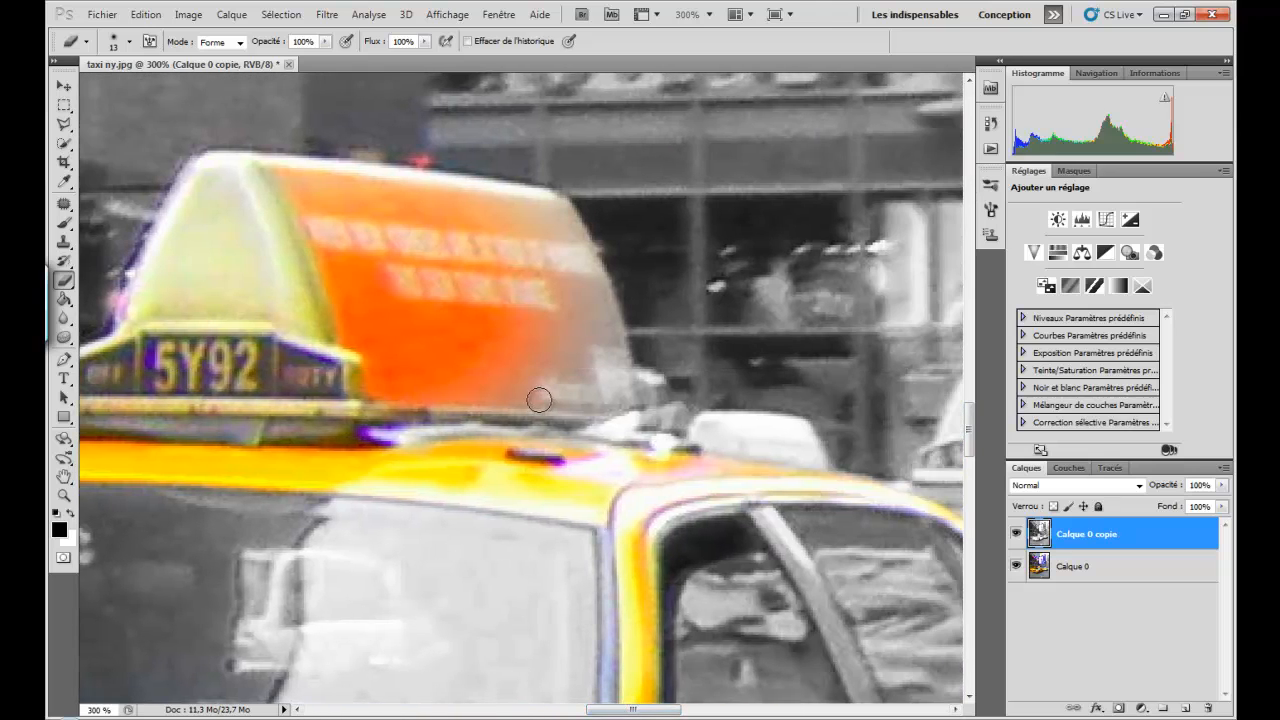
mouse_move(537, 397)
left_mouse_down()
mouse_move(508, 405)
mouse_move(565, 398)
mouse_move(497, 365)
mouse_move(517, 389)
mouse_move(542, 266)
mouse_move(523, 213)
mouse_move(547, 202)
mouse_move(591, 268)
mouse_move(626, 411)
mouse_move(535, 402)
mouse_move(559, 384)
mouse_move(527, 275)
mouse_move(540, 233)
mouse_move(563, 337)
mouse_move(552, 220)
mouse_move(607, 394)
mouse_move(579, 344)
mouse_move(586, 399)
mouse_move(583, 373)
mouse_move(546, 394)
mouse_move(560, 393)
mouse_move(460, 387)
mouse_move(519, 356)
mouse_move(385, 348)
mouse_move(511, 335)
mouse_move(407, 304)
mouse_move(525, 296)
mouse_move(377, 279)
mouse_move(513, 273)
mouse_move(344, 255)
mouse_move(522, 248)
mouse_move(303, 220)
mouse_move(527, 226)
mouse_move(300, 191)
mouse_move(519, 215)
left_mouse_up()
mouse_move(404, 429)
left_mouse_down()
mouse_move(554, 427)
mouse_move(523, 440)
mouse_move(553, 455)
mouse_move(704, 465)
mouse_move(637, 497)
mouse_move(689, 495)
mouse_move(606, 516)
mouse_move(625, 493)
mouse_move(528, 453)
mouse_move(530, 426)
mouse_move(585, 422)
left_mouse_up()
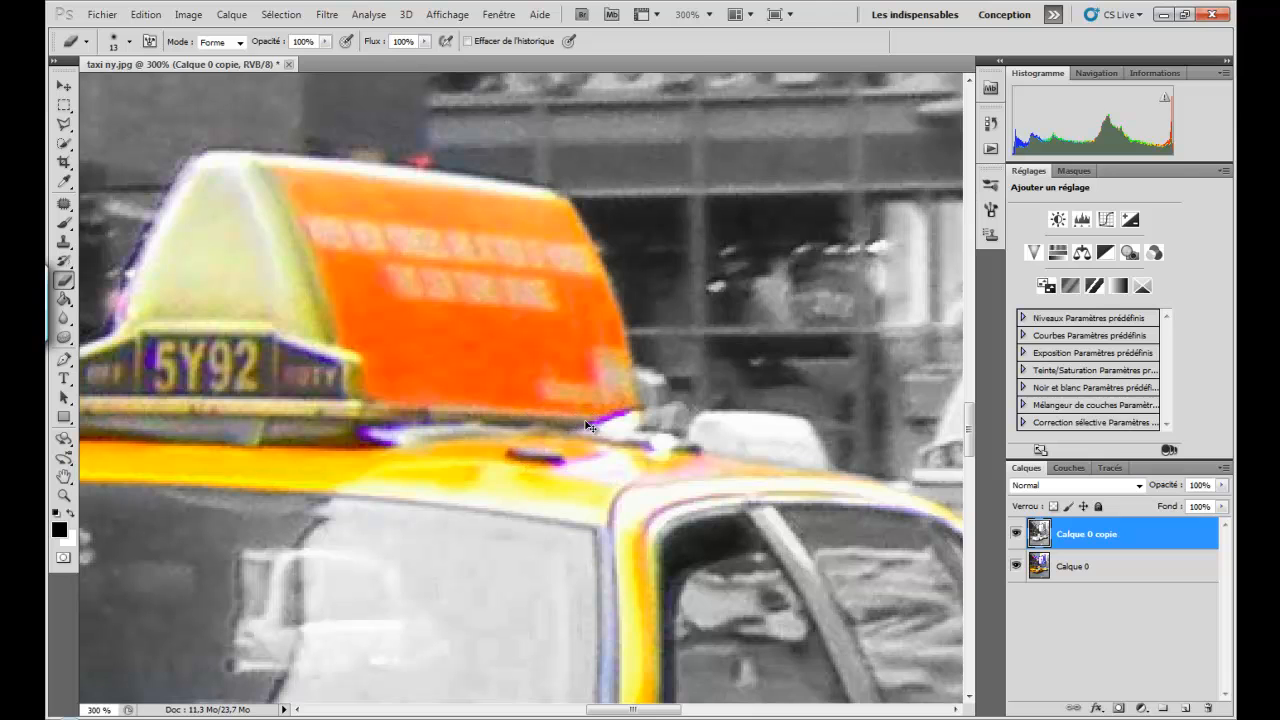
- Erase the remaining grey along the outer corner of the front taxi's bumper, below the headlight beside the neighbouring car
key("ctrl+minus")
key("ctrl+minus")
key("ctrl+minus")
key("ctrl+minus")
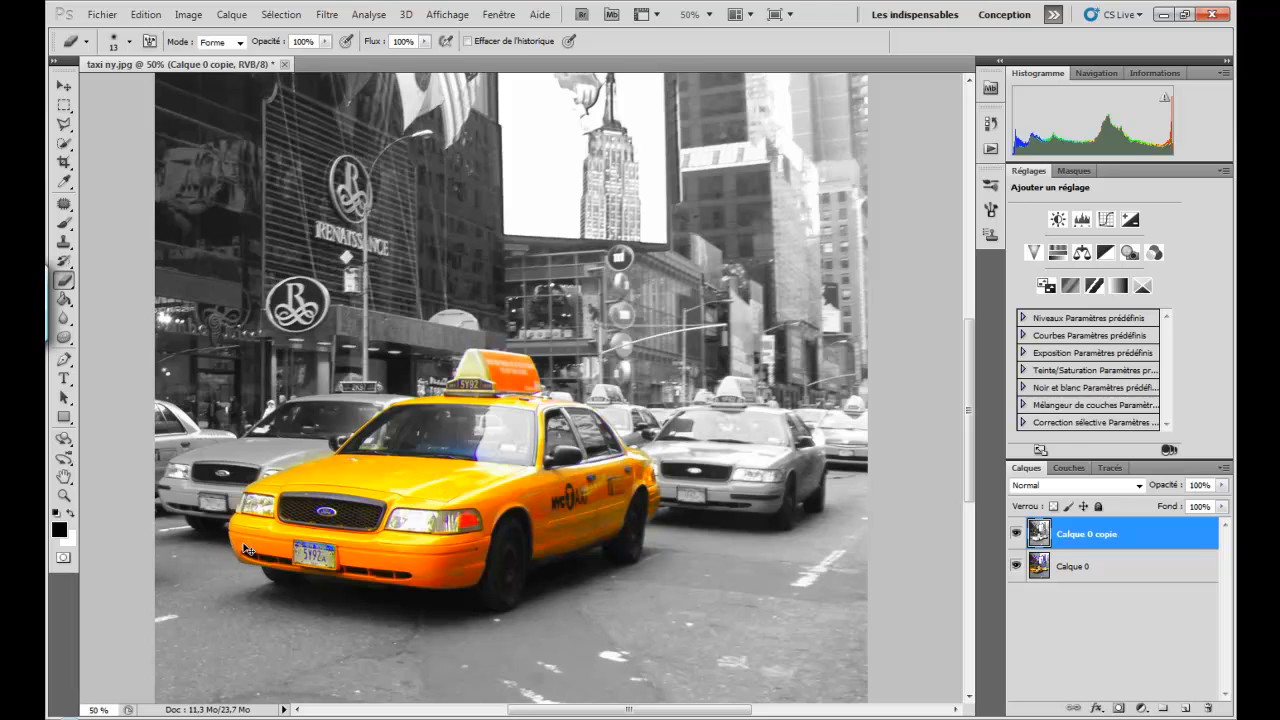
key("ctrl+plus")
key("ctrl+plus")
key("ctrl+plus")
key("ctrl+plus")
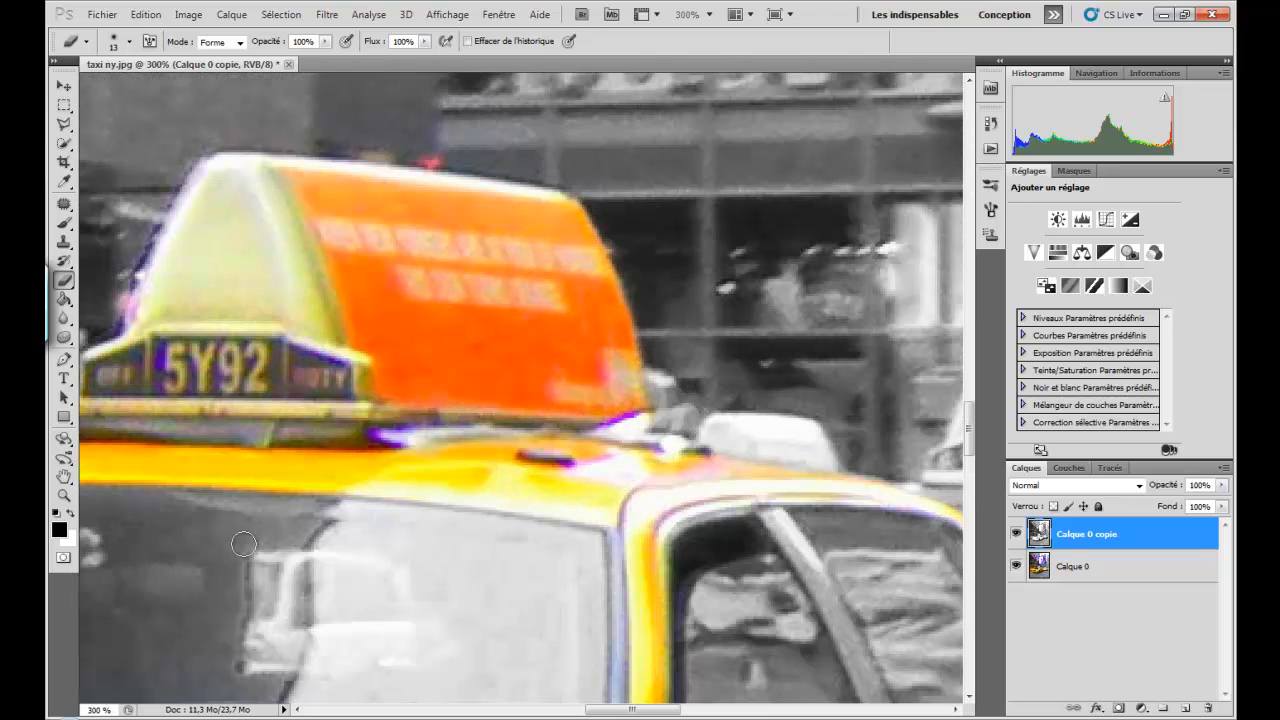
scroll(244, 544, "down", 10)
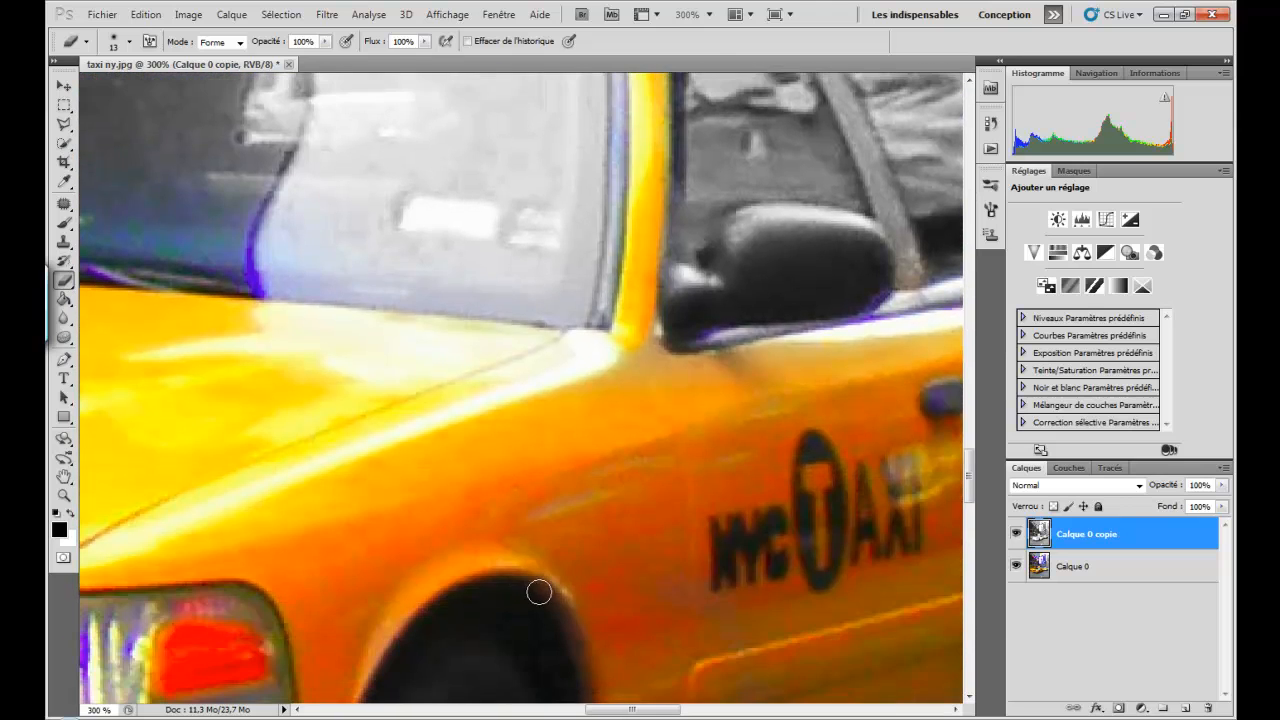
scroll(541, 595, "down", 6)
left_click_drag(630, 709, 456, 709)
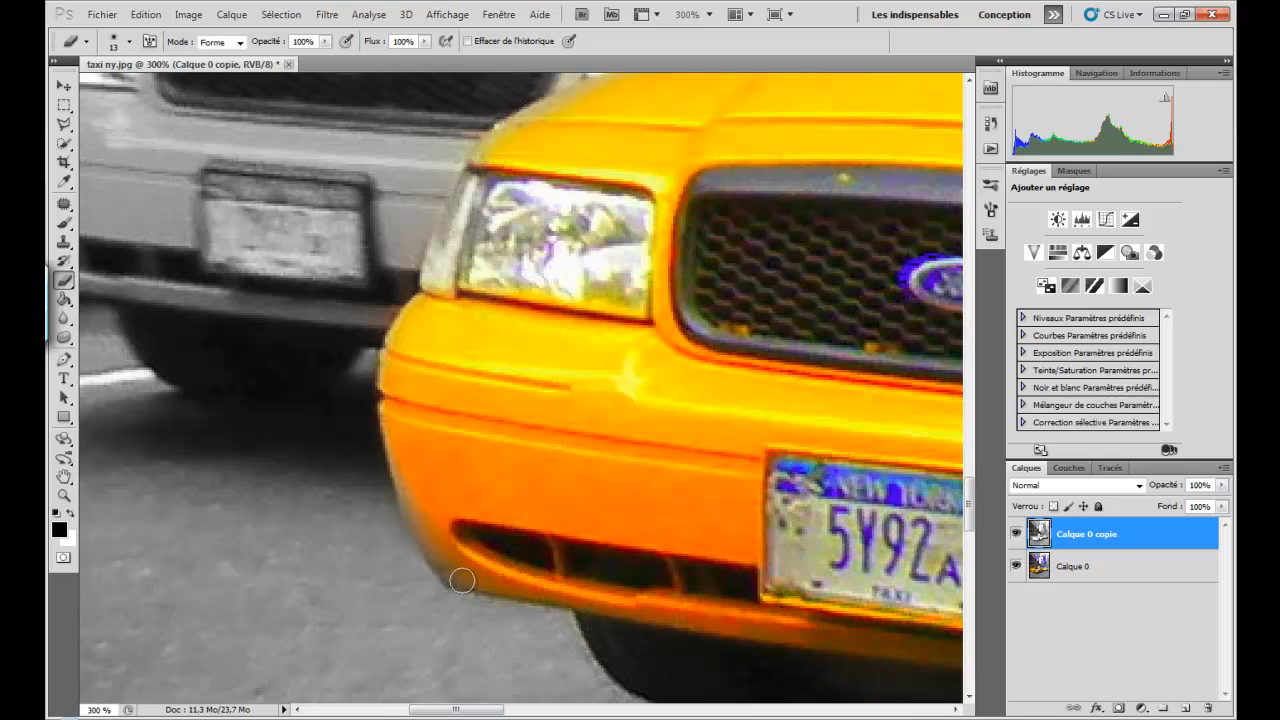
mouse_move(462, 580)
left_mouse_down()
mouse_move(410, 506)
mouse_move(398, 418)
left_mouse_up()
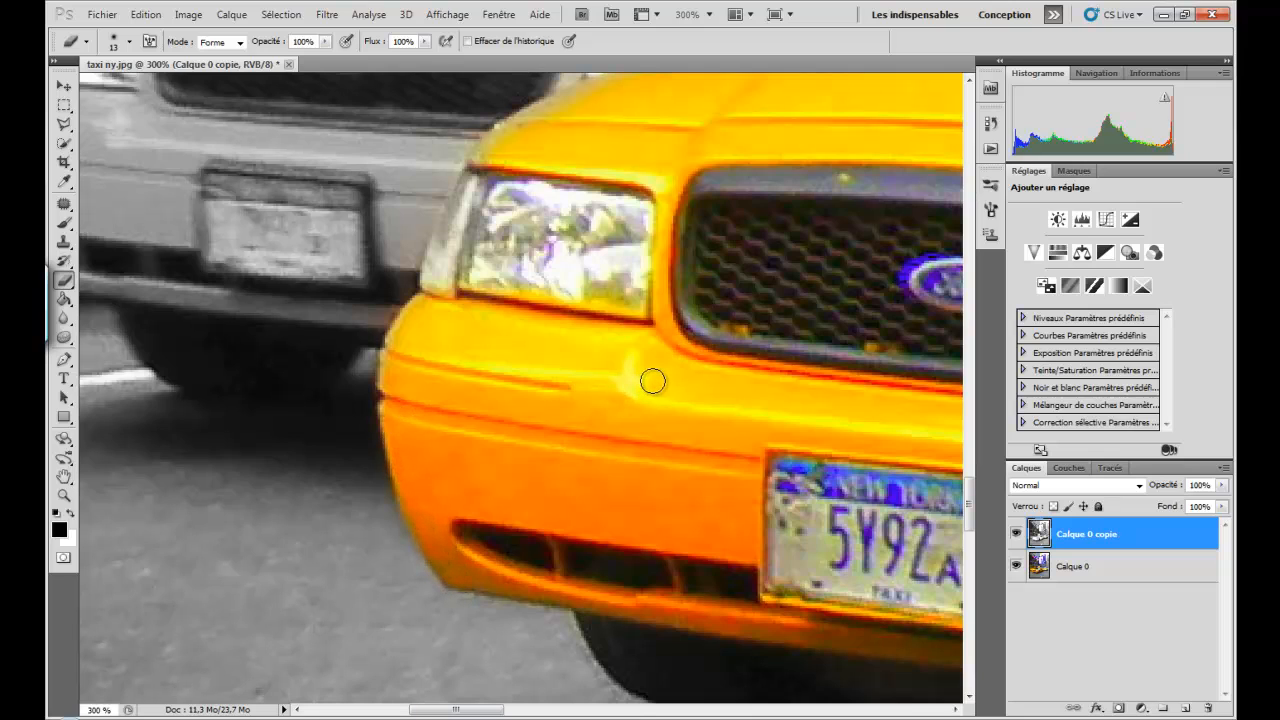
- Inspect the whole photo and compare it with the original colours by hiding and showing the black-and-white layer
key("ctrl+minus")
key("ctrl+minus")
key("ctrl+minus")
key("ctrl+minus")
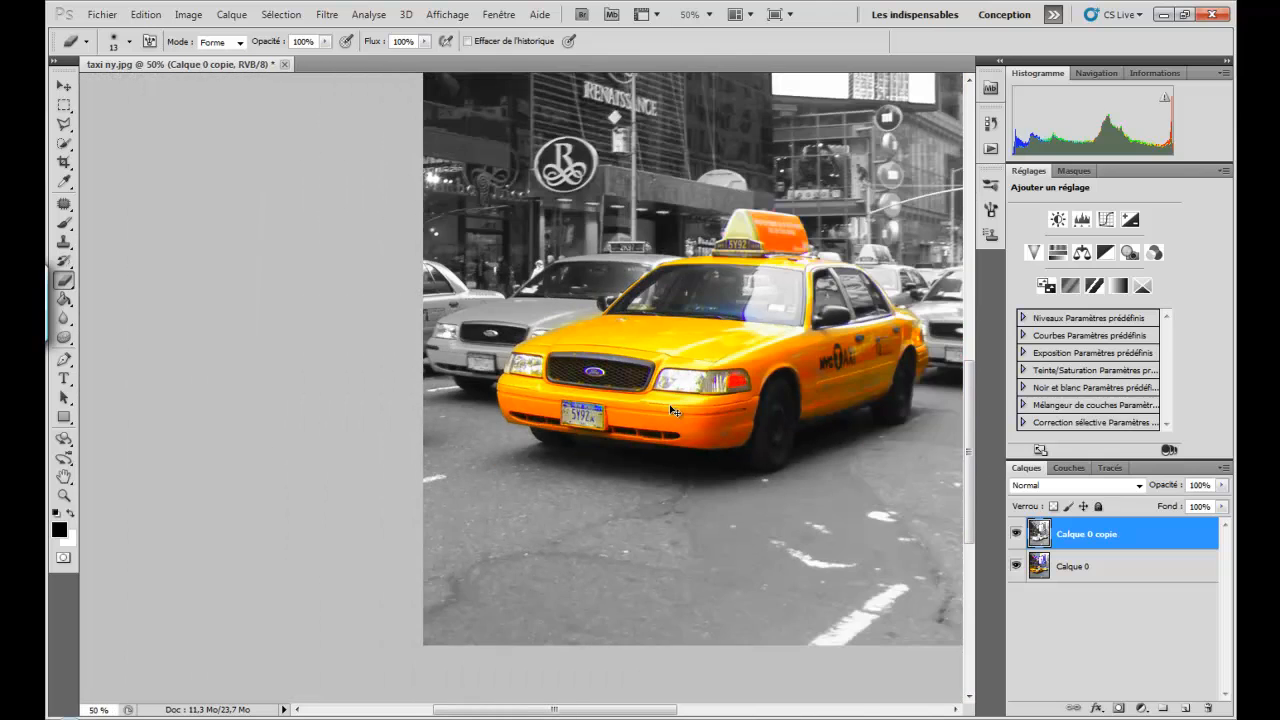
key("ctrl+minus")
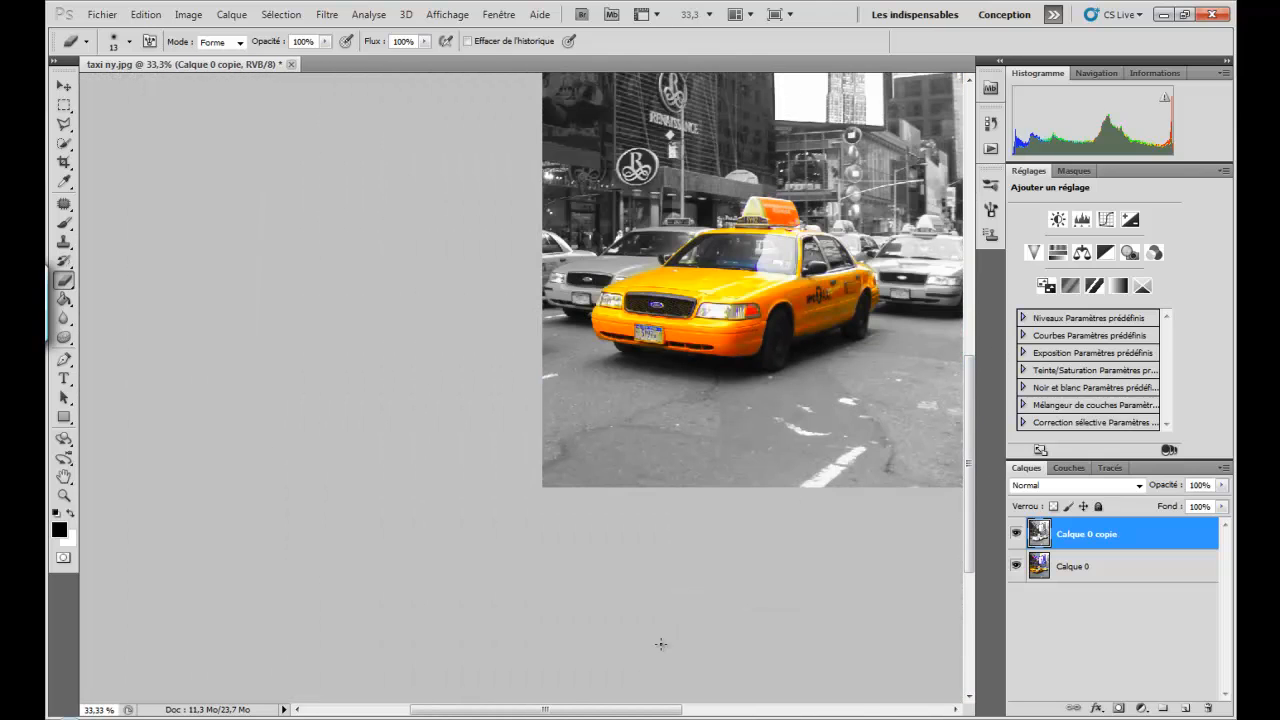
left_click_drag(641, 711, 698, 711)
scroll(663, 620, "up", 3)
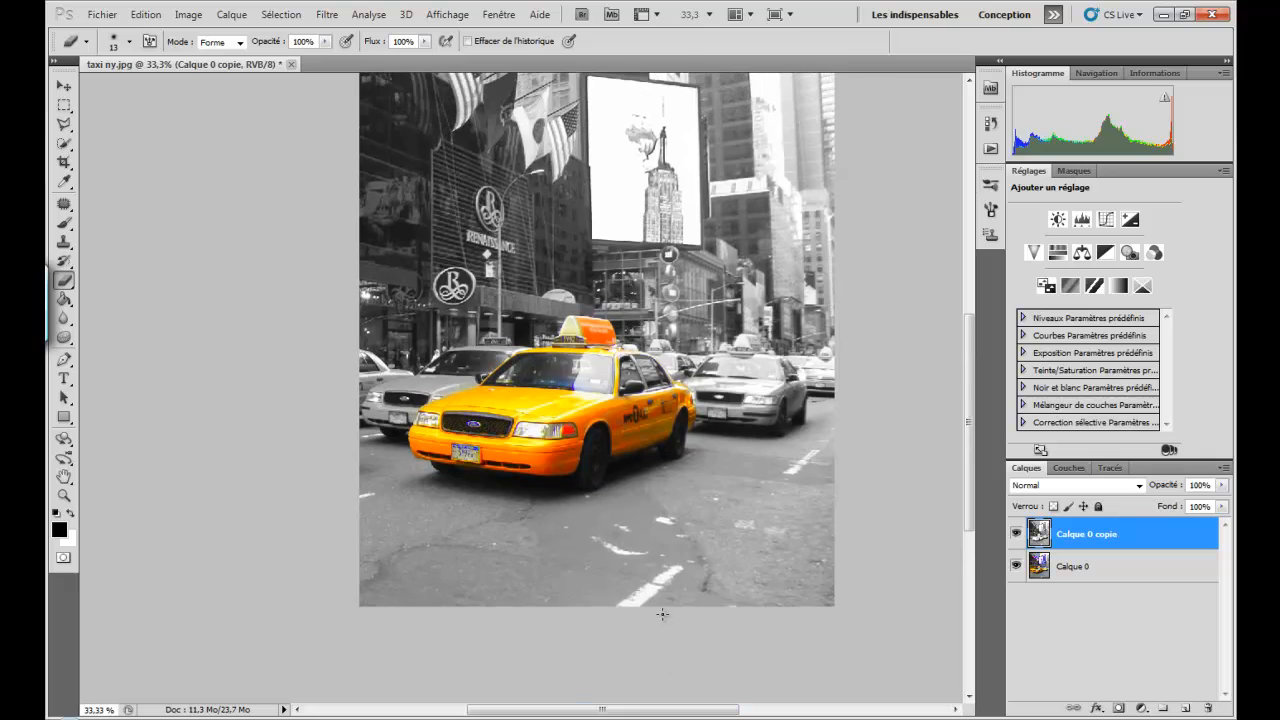
scroll(662, 614, "up", 3)
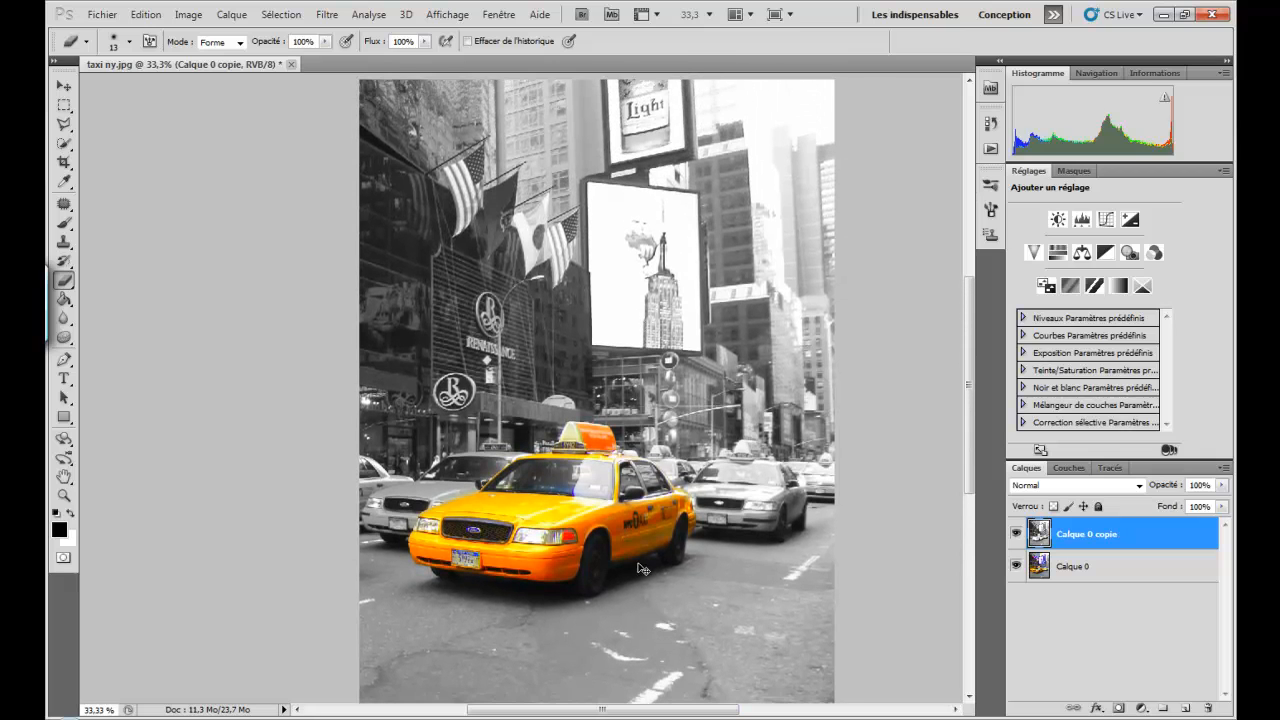
key("ctrl+minus")
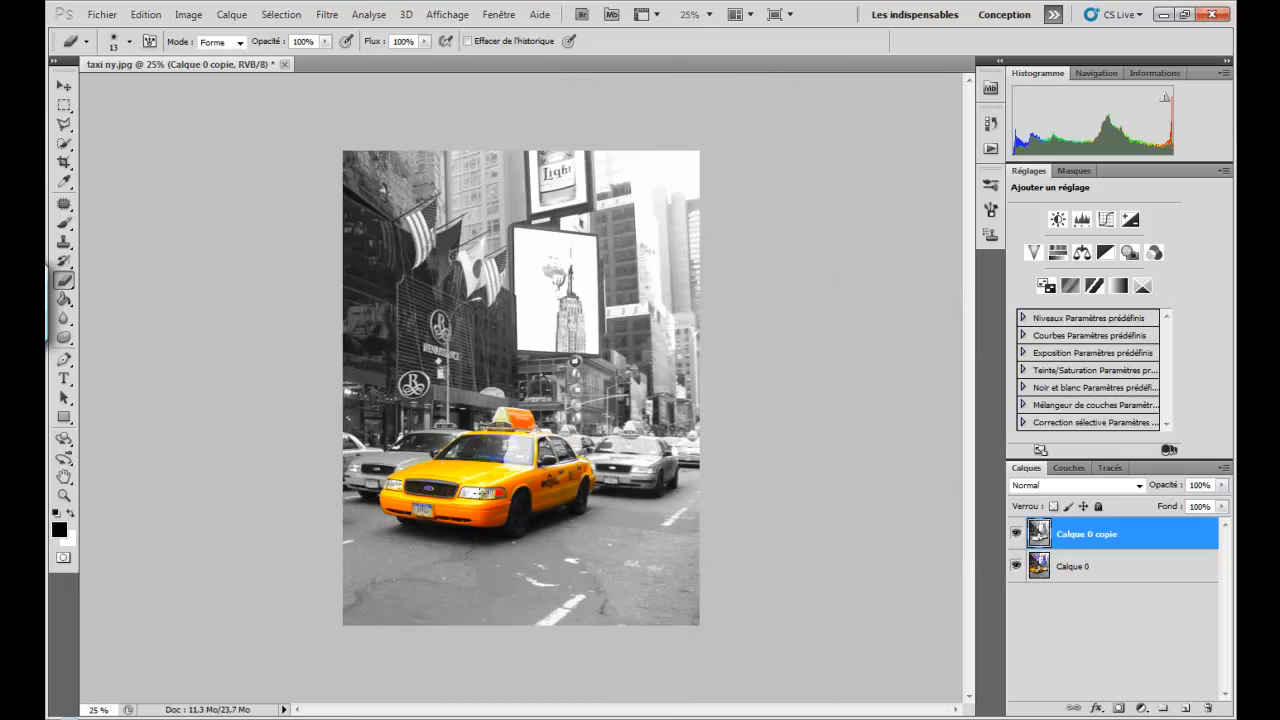
key("ctrl+plus")
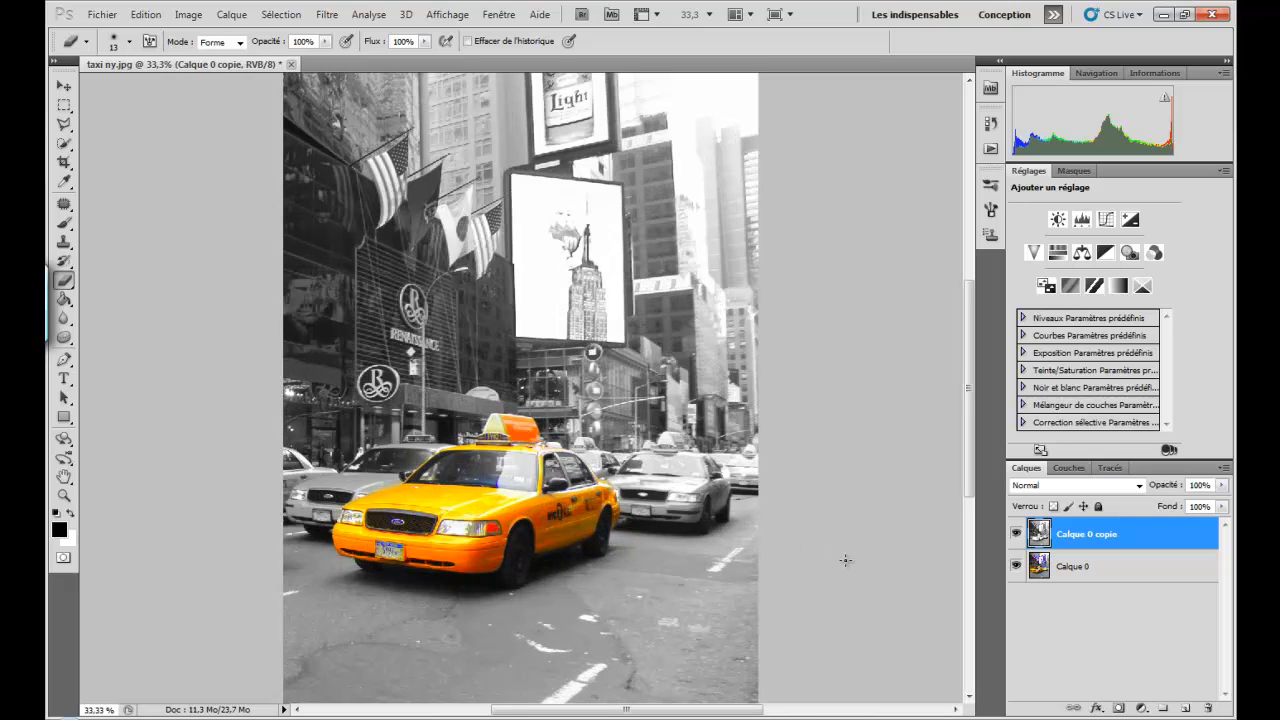
left_click(1016, 535)
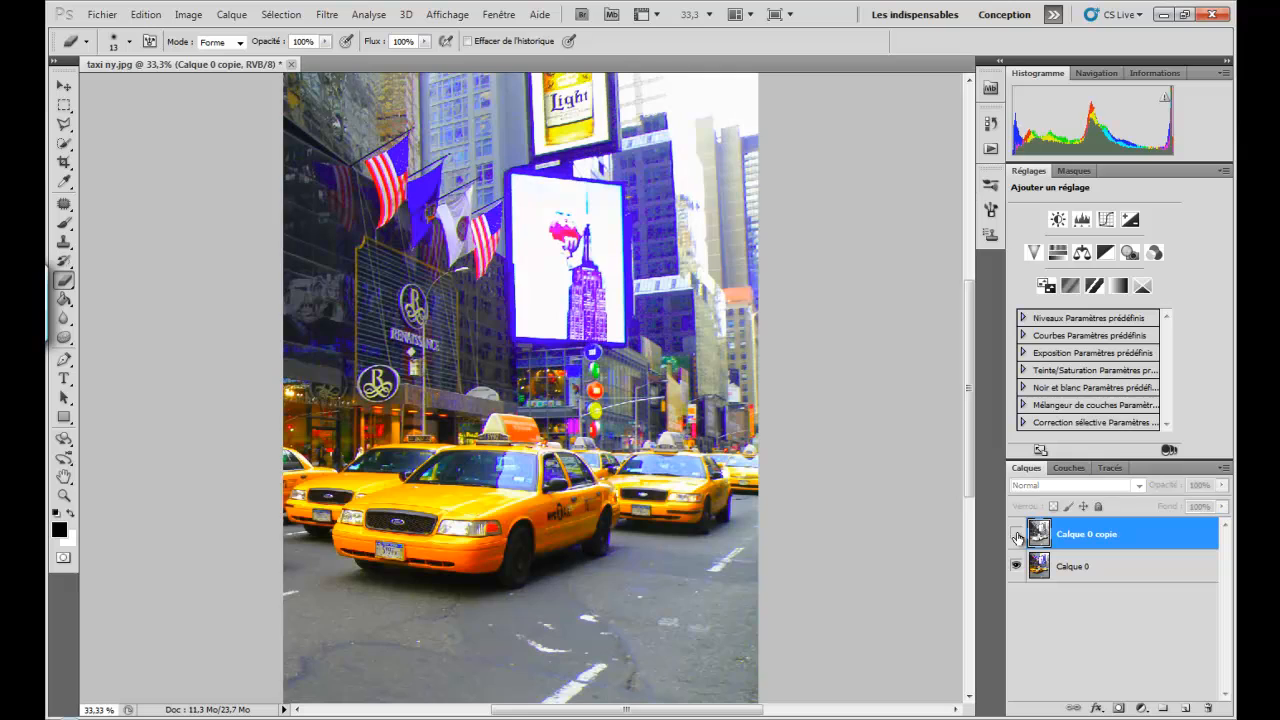
left_click(1016, 535)
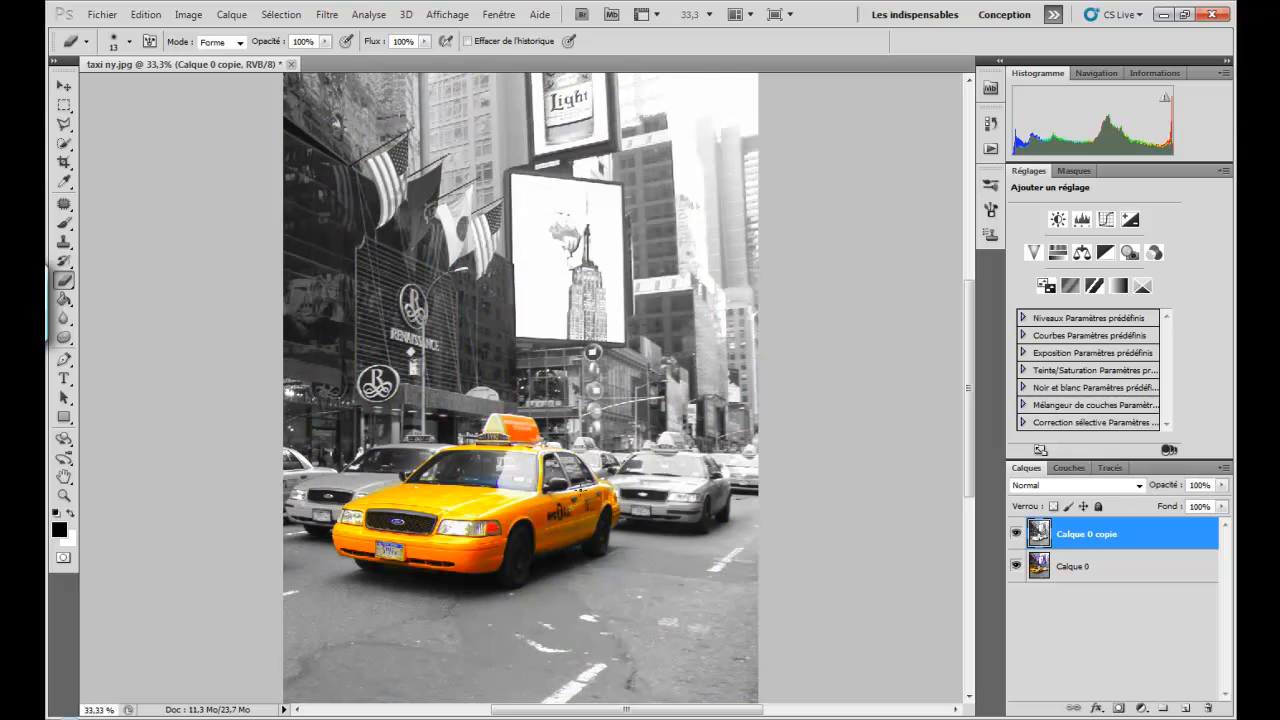
scroll(452, 564, "down", 3)
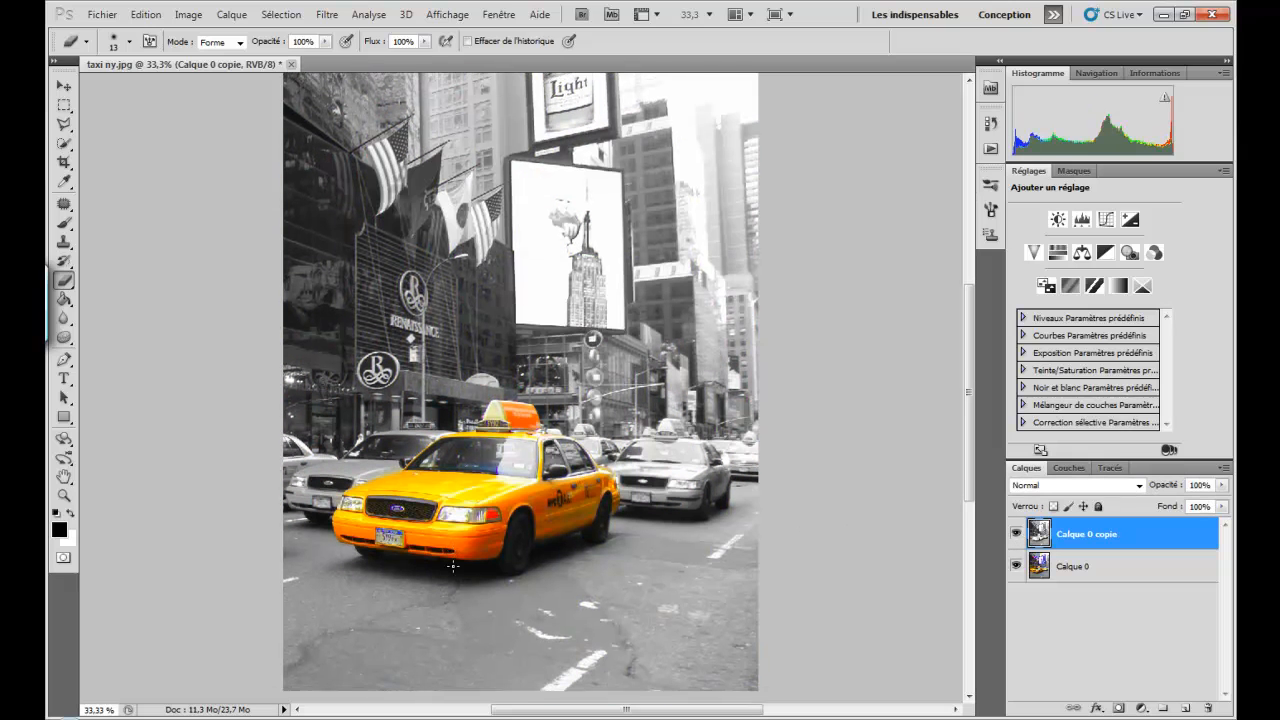
scroll(452, 564, "up", 3)
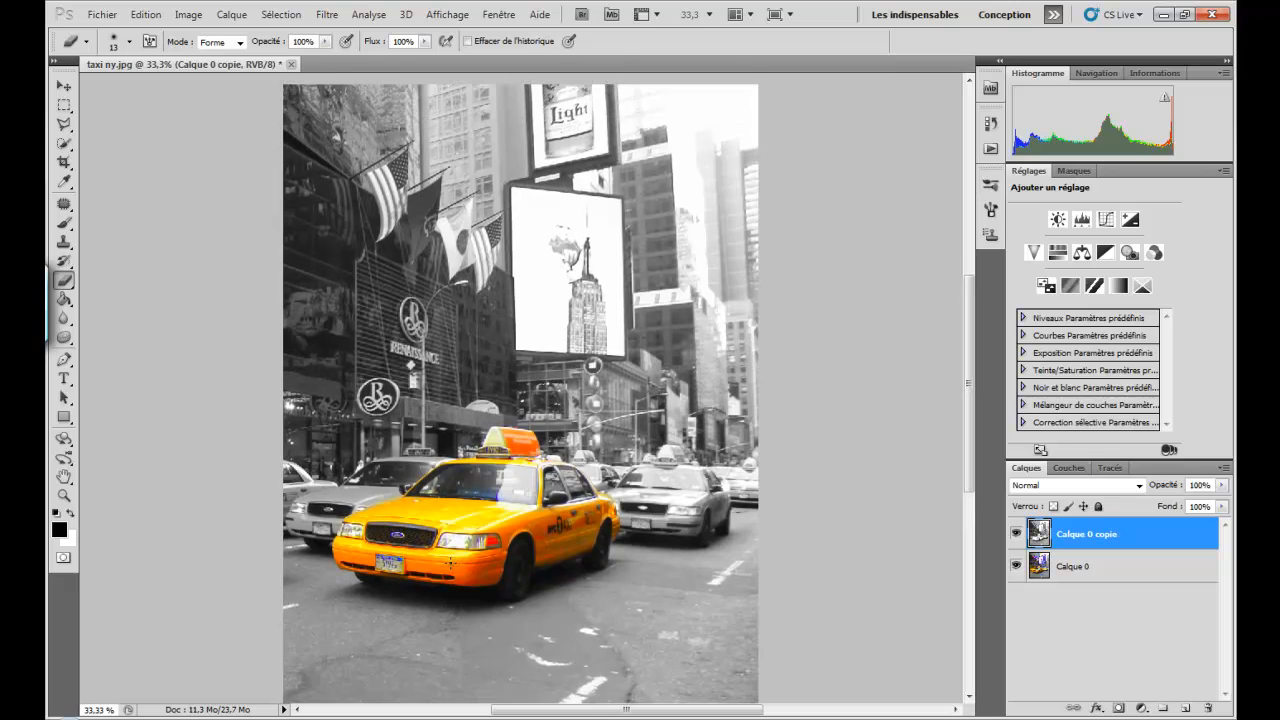
scroll(451, 564, "down", 1)
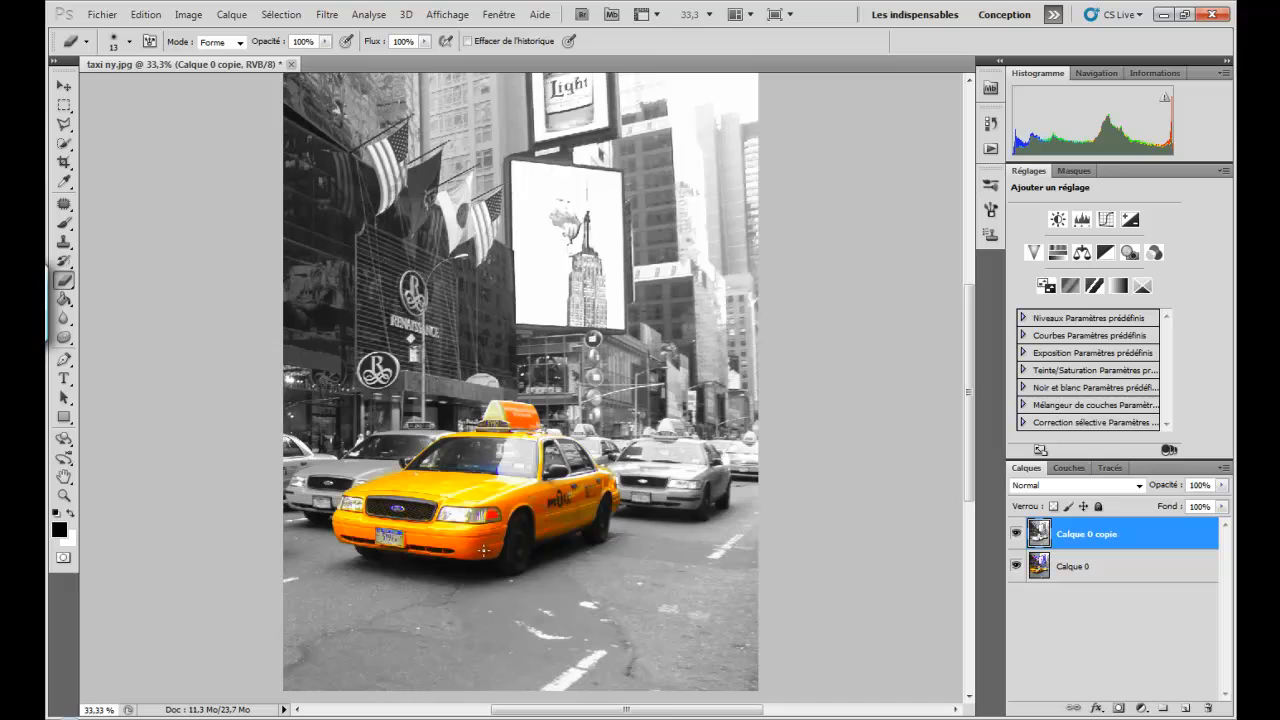
scroll(481, 549, "down", 2)
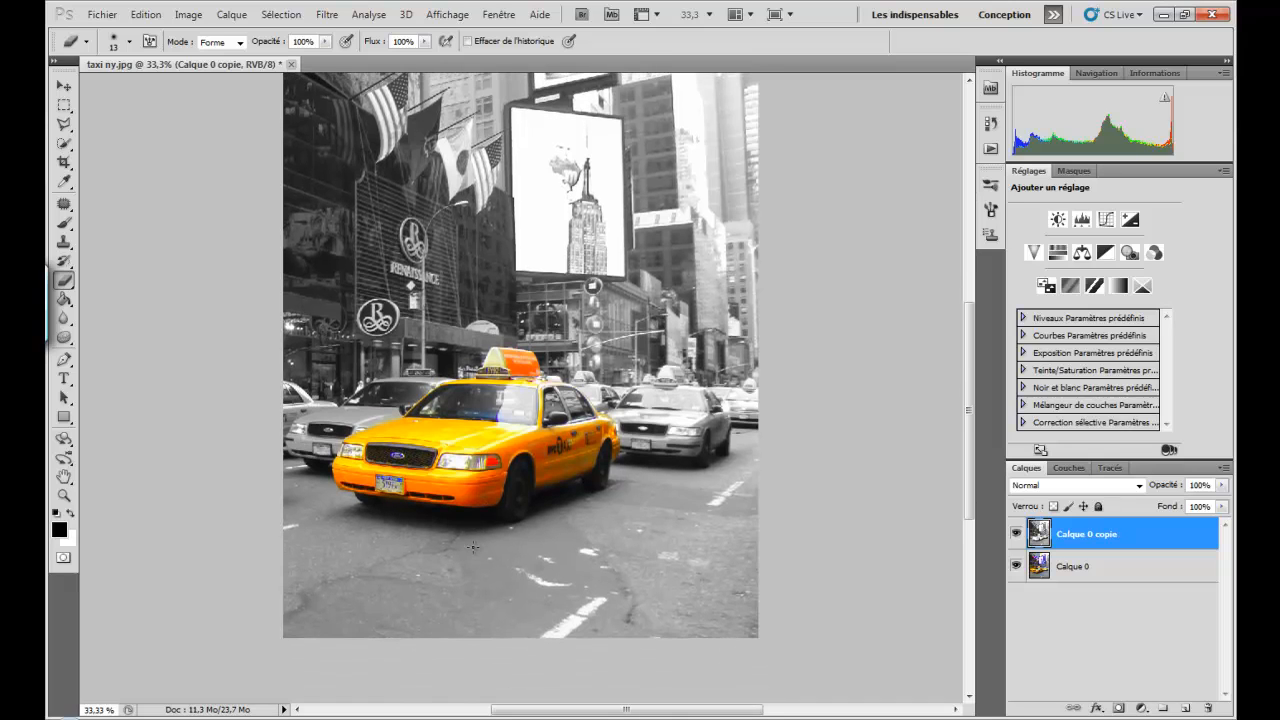
scroll(475, 546, "up", 4)
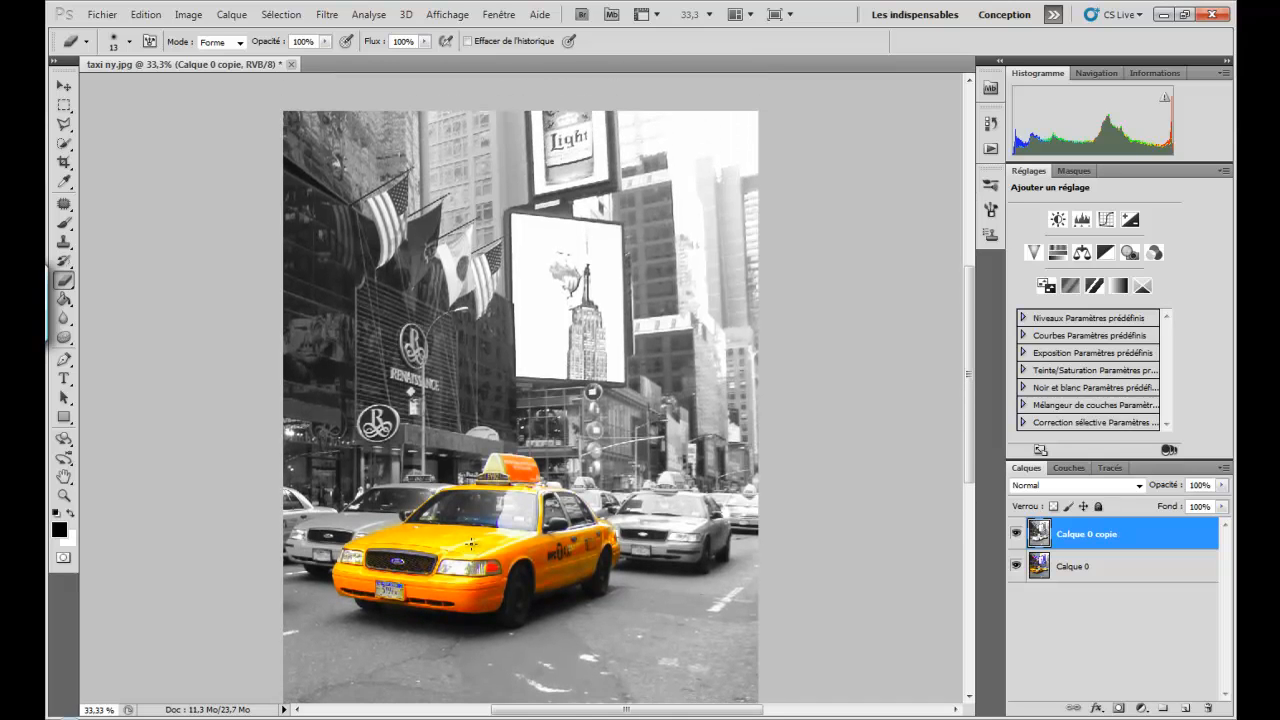
scroll(470, 543, "down", 2)
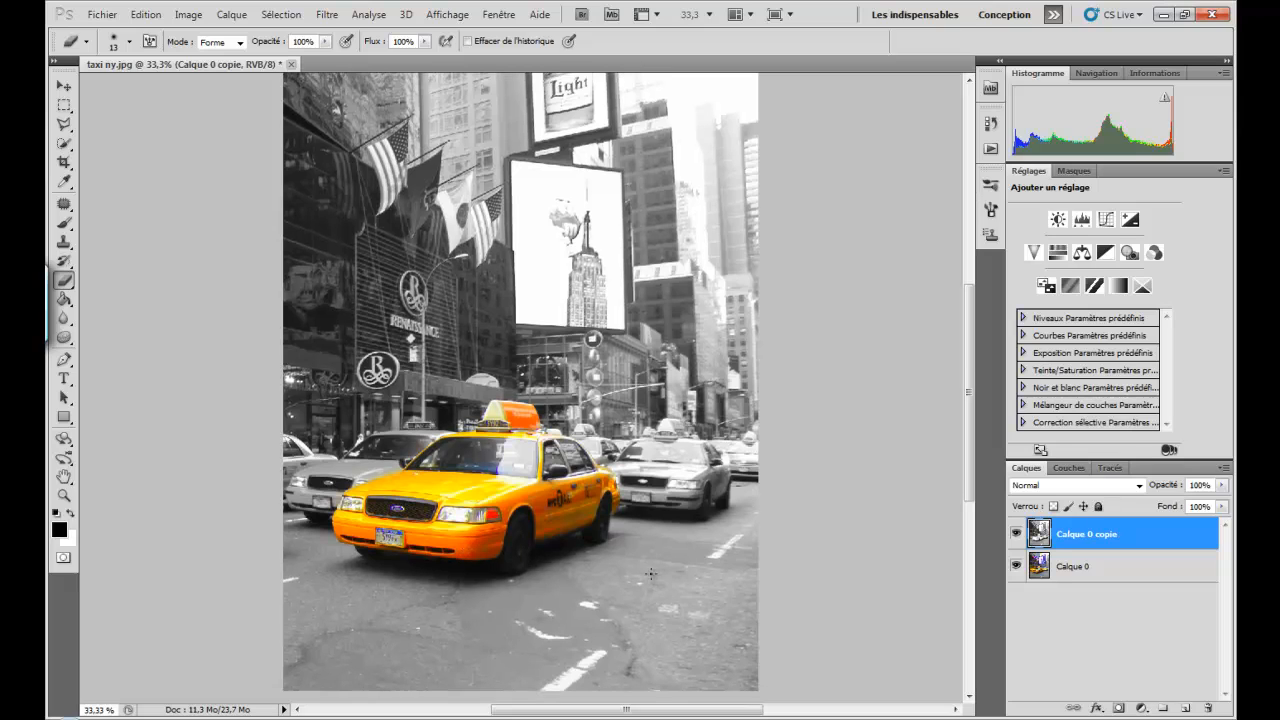